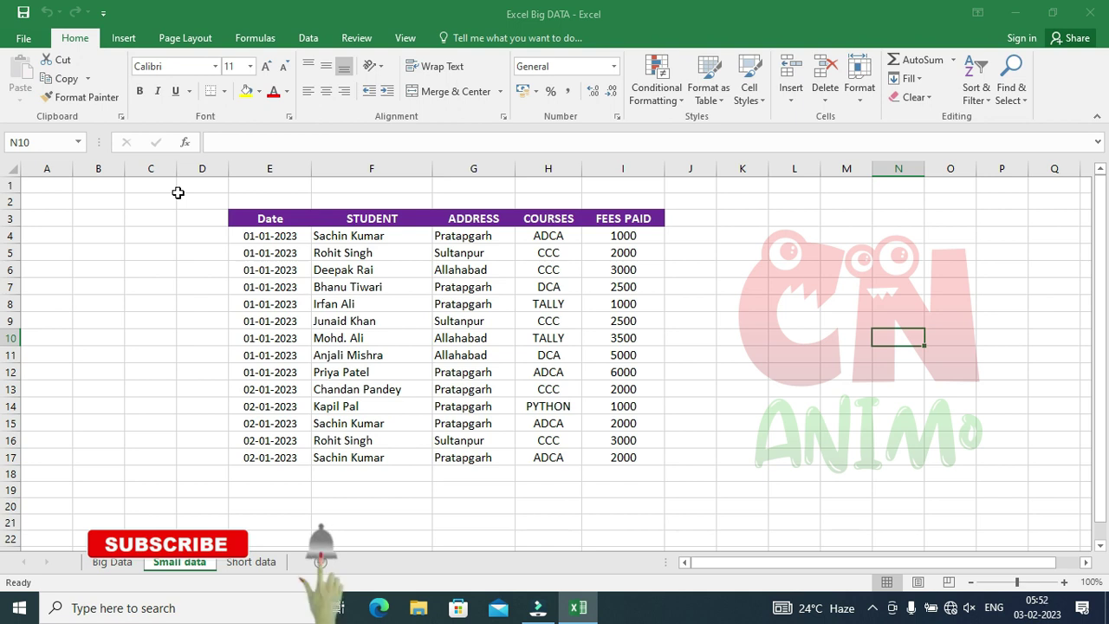
# Step: Select the whole table from the Date header in E3, extending across the header row and down to I17, and deselect it
pyautogui.click(147, 355)
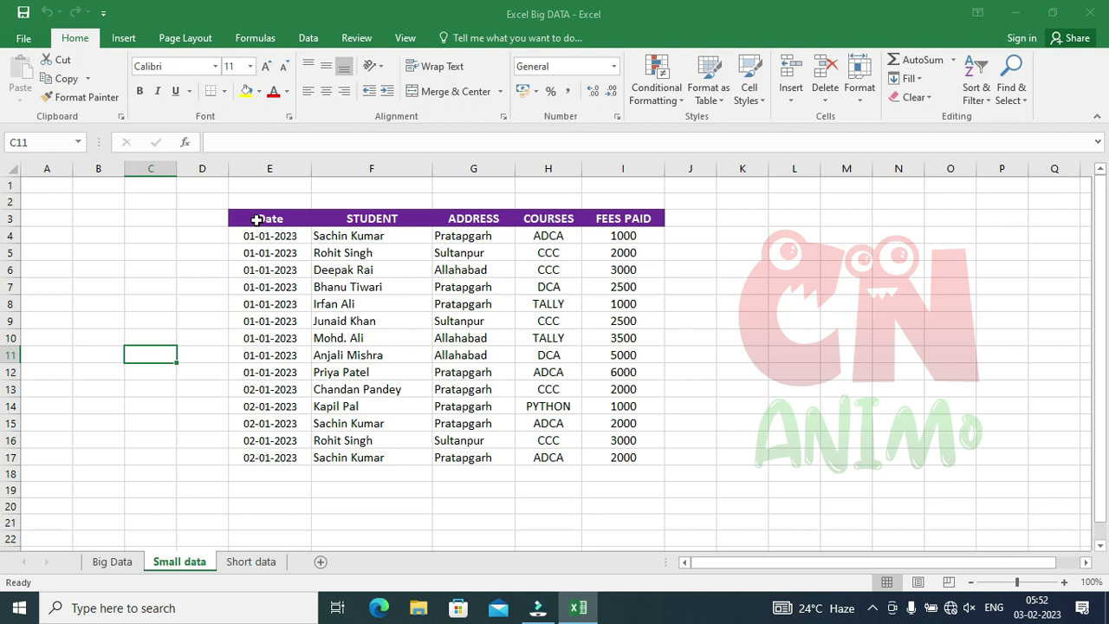
pyautogui.click(257, 220)
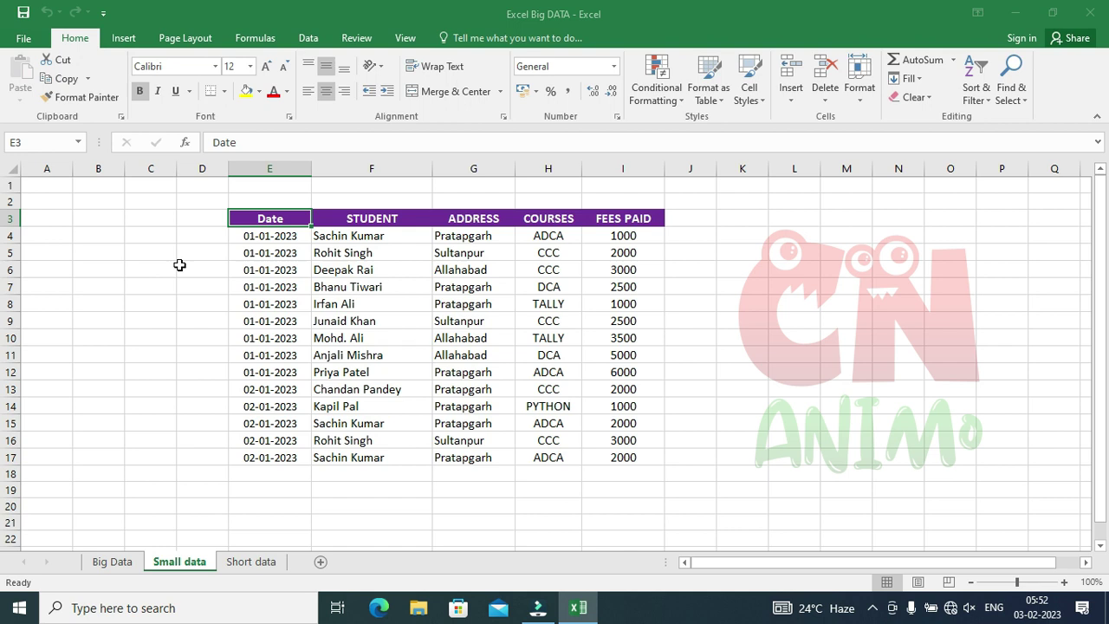
pyautogui.hotkey('ctrl', 'shift', 'Right')
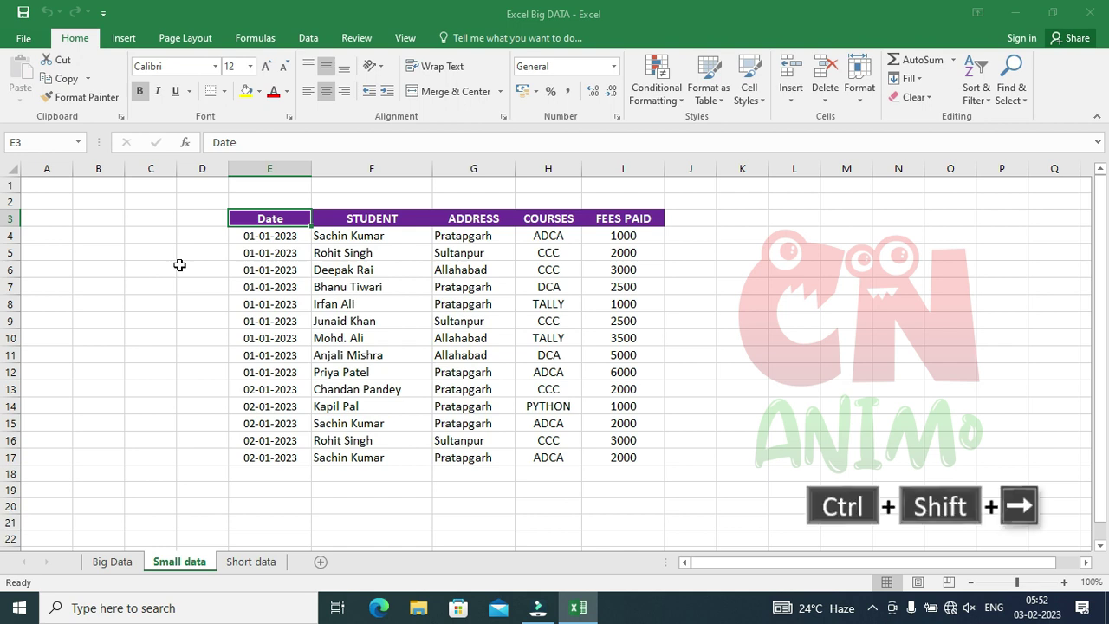
pyautogui.hotkey('ctrl', 'shift', 'Right')
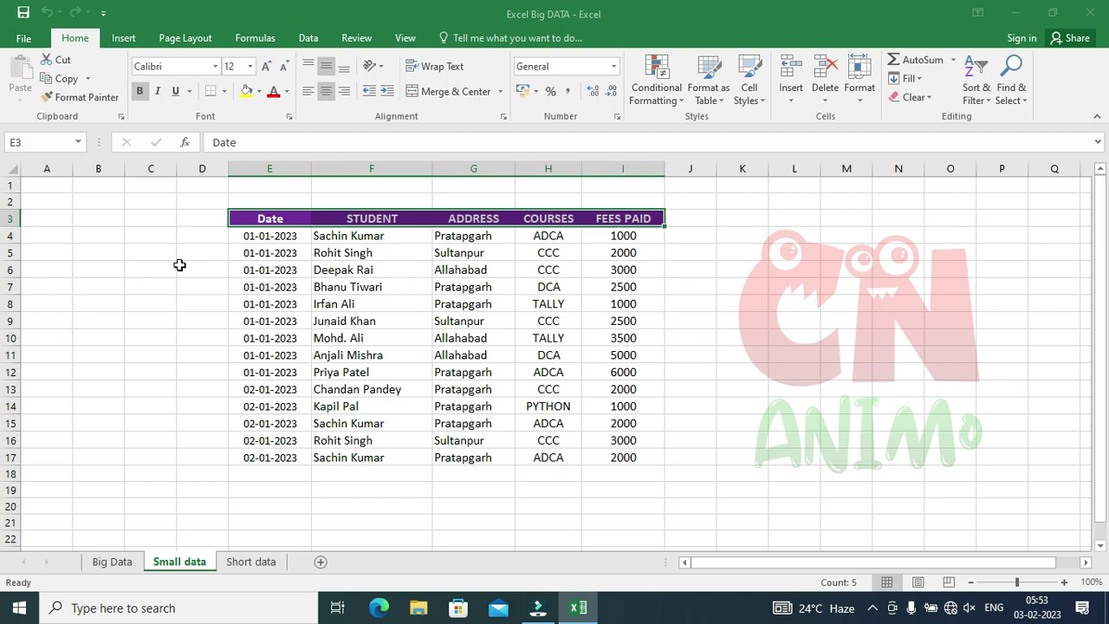
pyautogui.hotkey('ctrl', 'shift', 'Down')
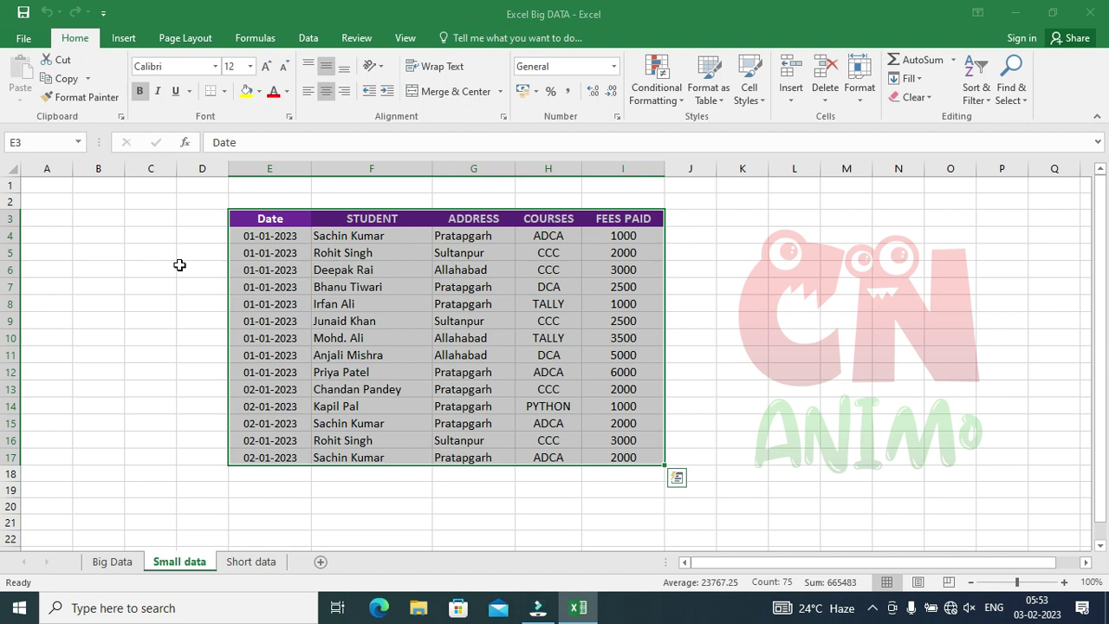
pyautogui.click(151, 372)
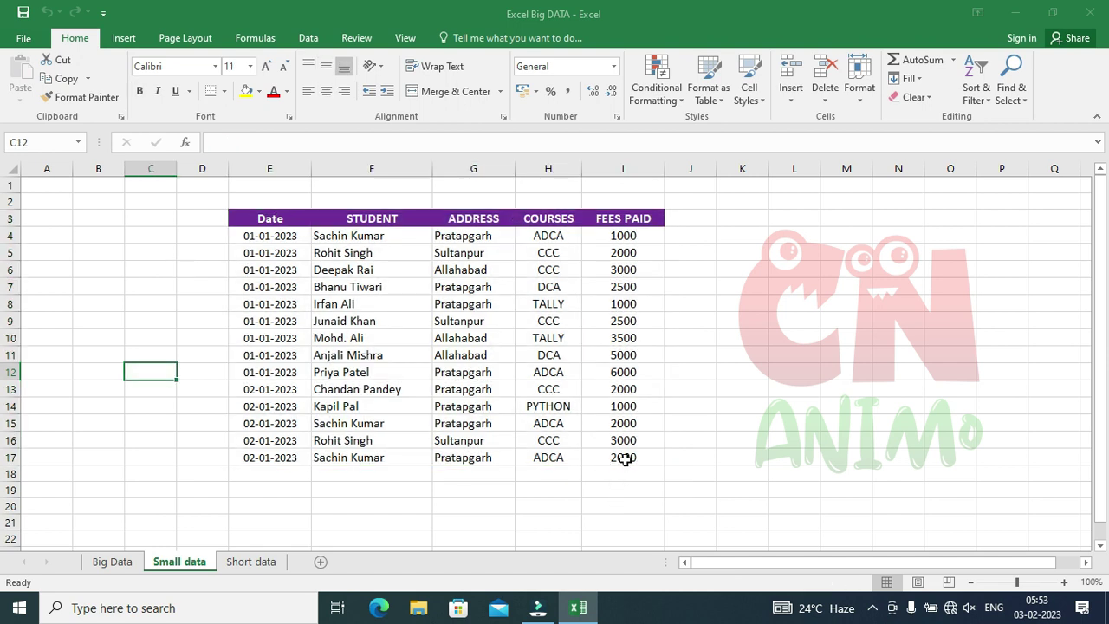
# Step: Select the whole table starting from I17, extending up the FEES PAID column and across to the Date column
pyautogui.click(624, 457)
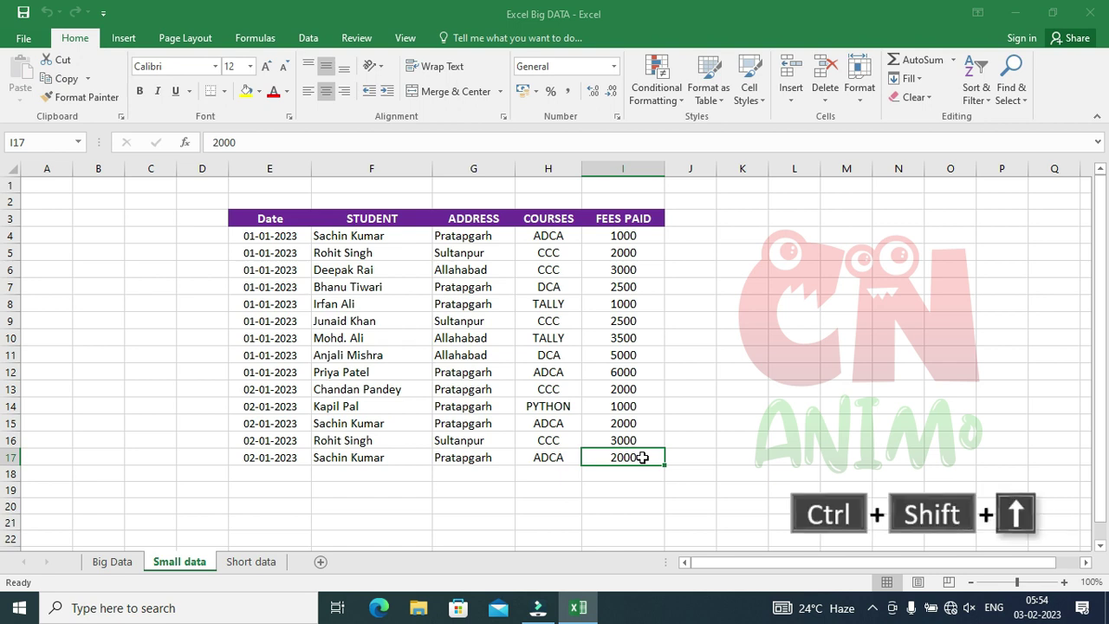
pyautogui.hotkey('ctrl', 'shift', 'Up')
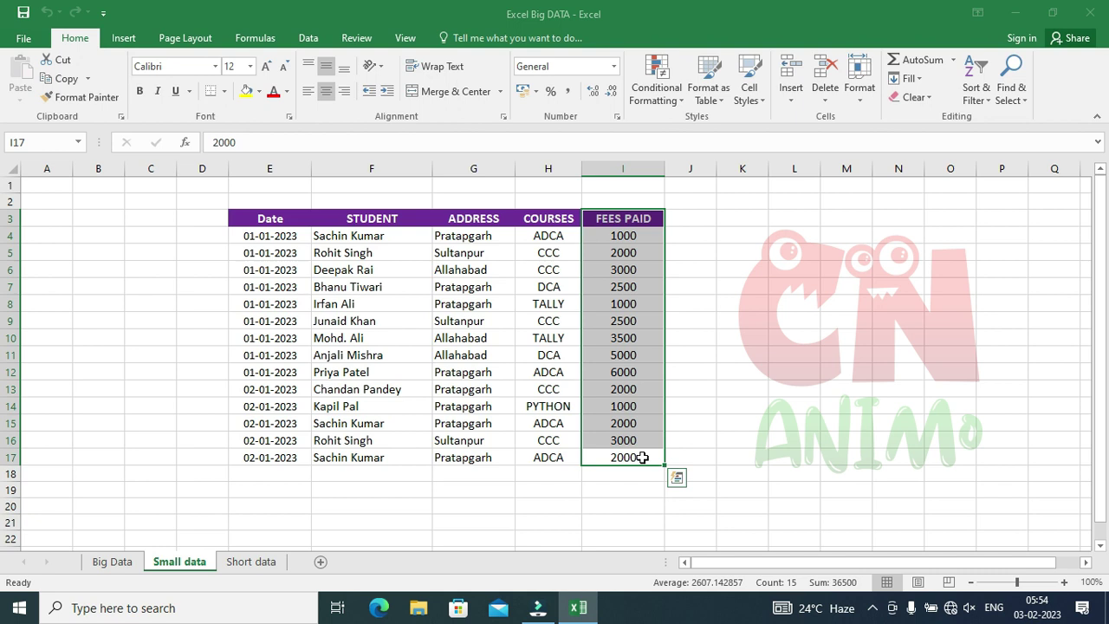
pyautogui.hotkey('ctrl', 'shift', 'Left')
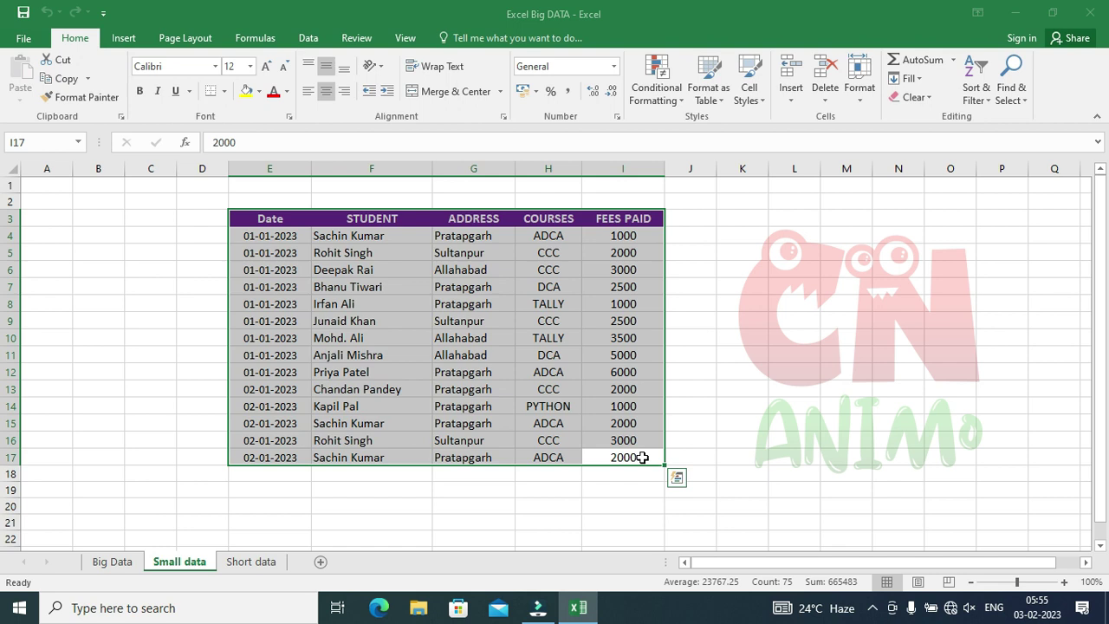
# Step: Select the whole table starting from E17, extending across the last row and up to the header, and deselect it
pyautogui.hotkey('ctrl', 'Left')
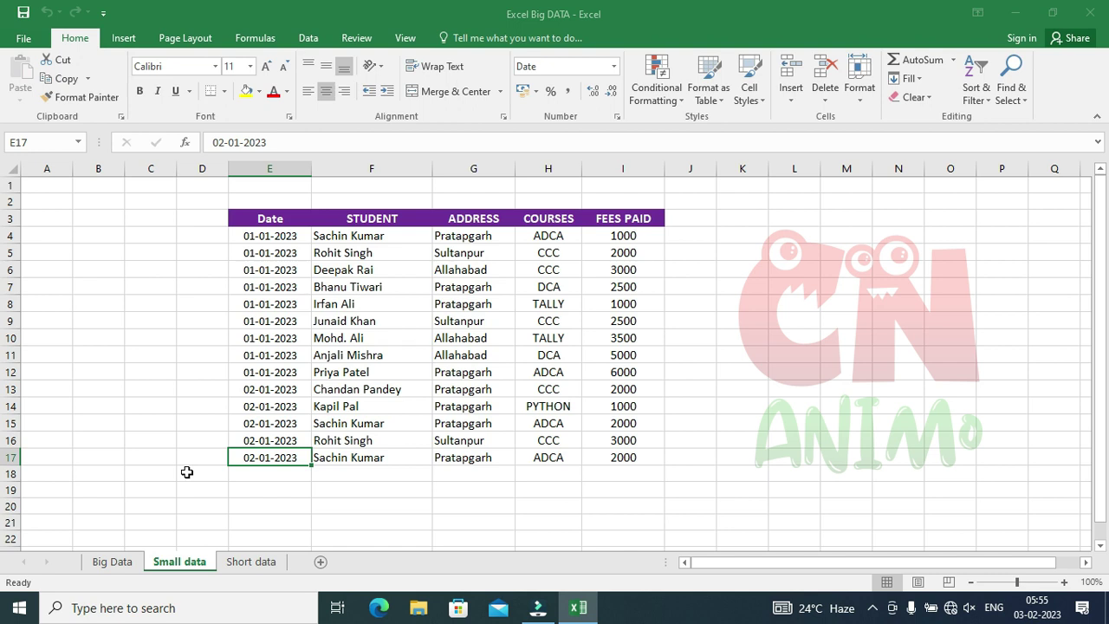
pyautogui.hotkey('ctrl', 'shift', 'Right')
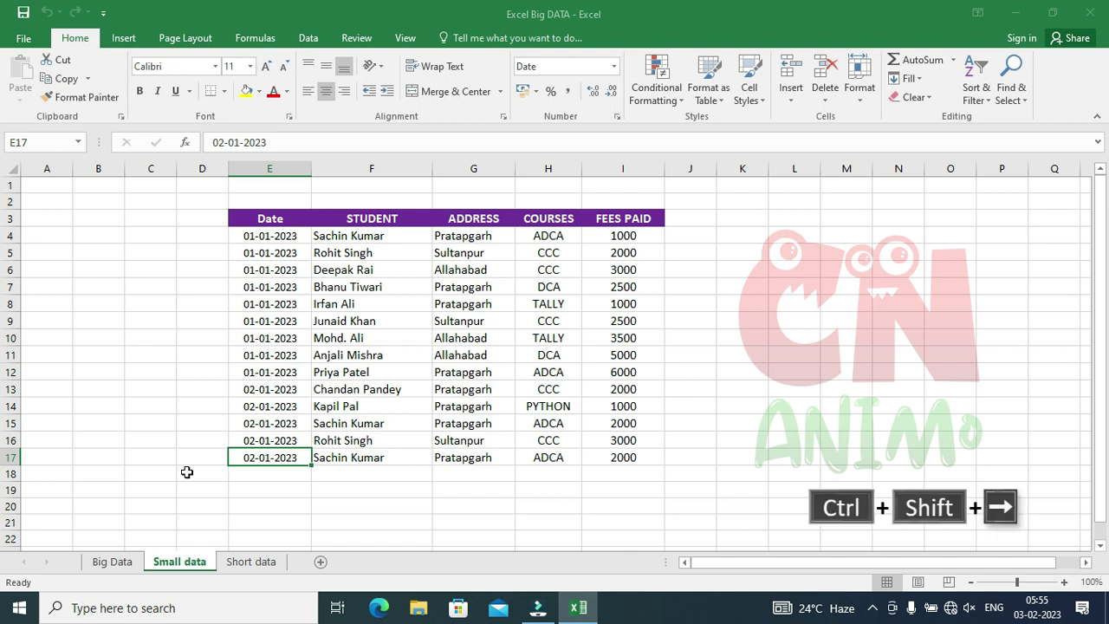
pyautogui.hotkey('ctrl', 'shift', 'Right')
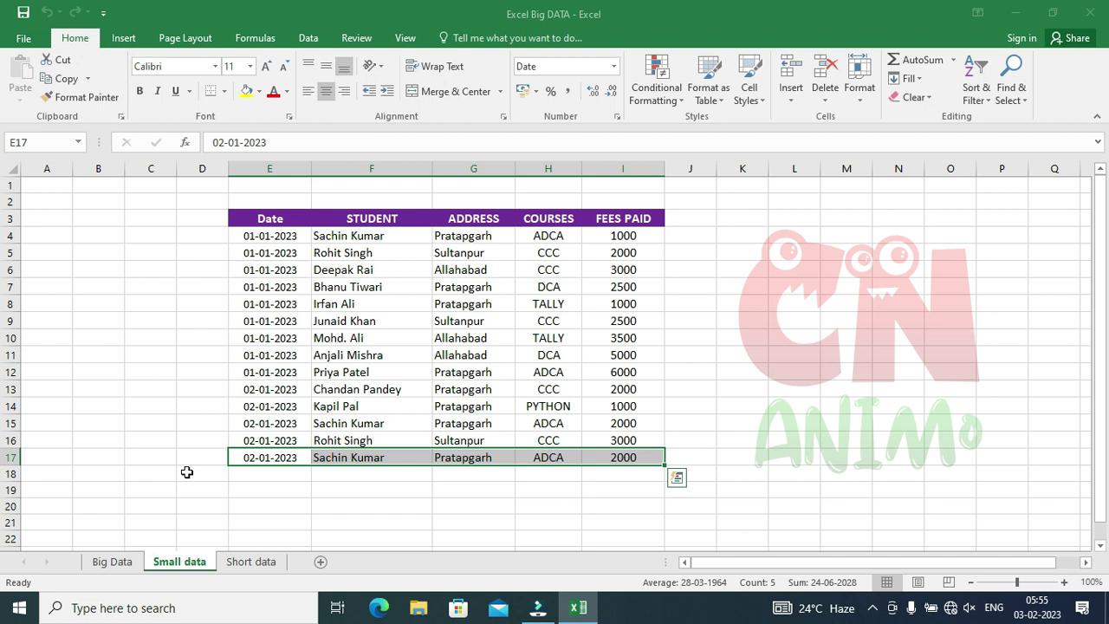
pyautogui.hotkey('ctrl', 'shift', 'Up')
pyautogui.hotkey('ctrl', 'shift', 'Up')
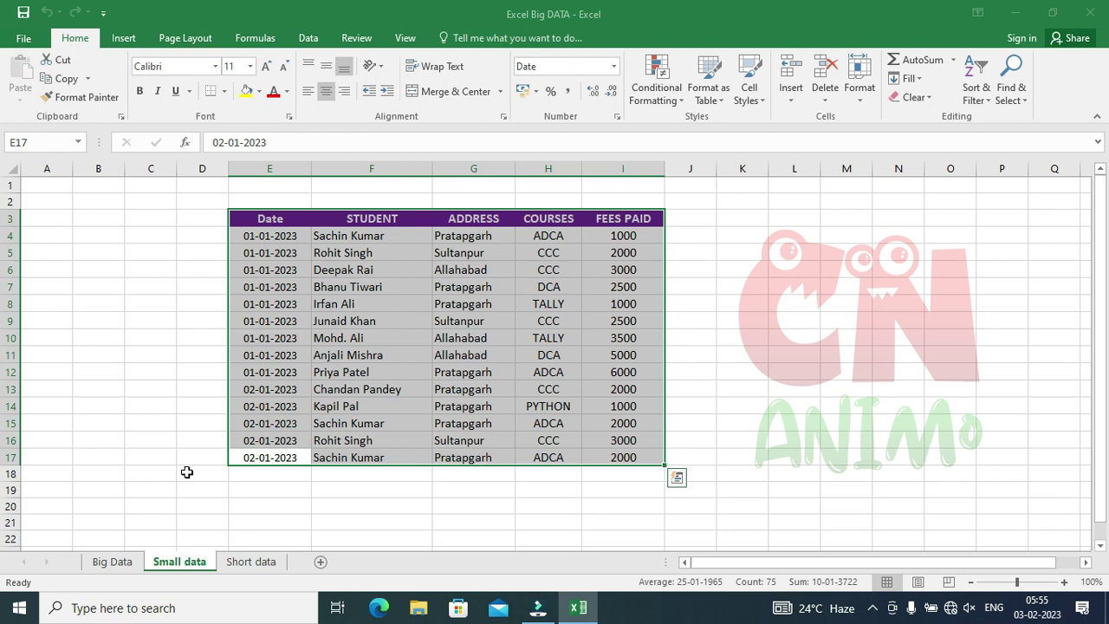
pyautogui.click(261, 493)
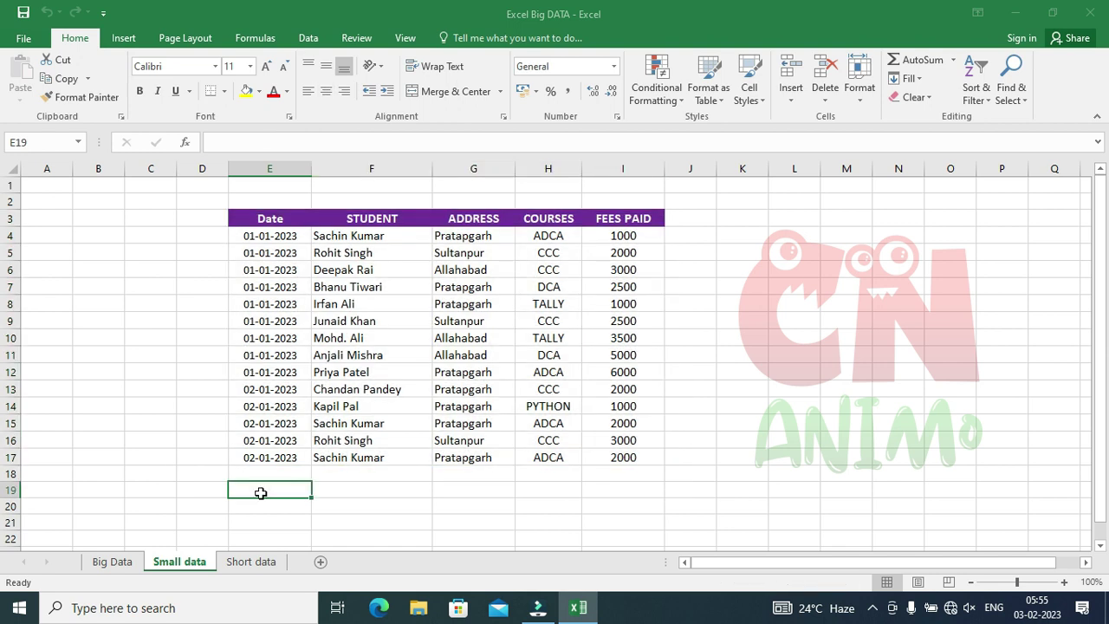
# Step: Select the header row cell by cell from Date in E3 through FEES PAID in I3
pyautogui.click(263, 220)
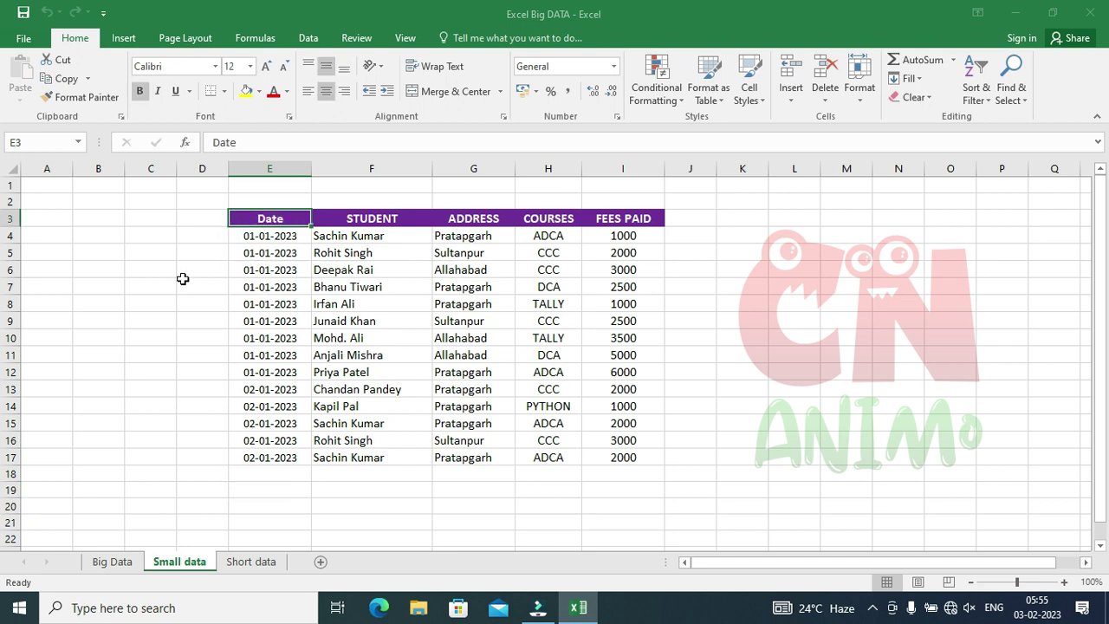
pyautogui.hotkey('shift', 'Right')
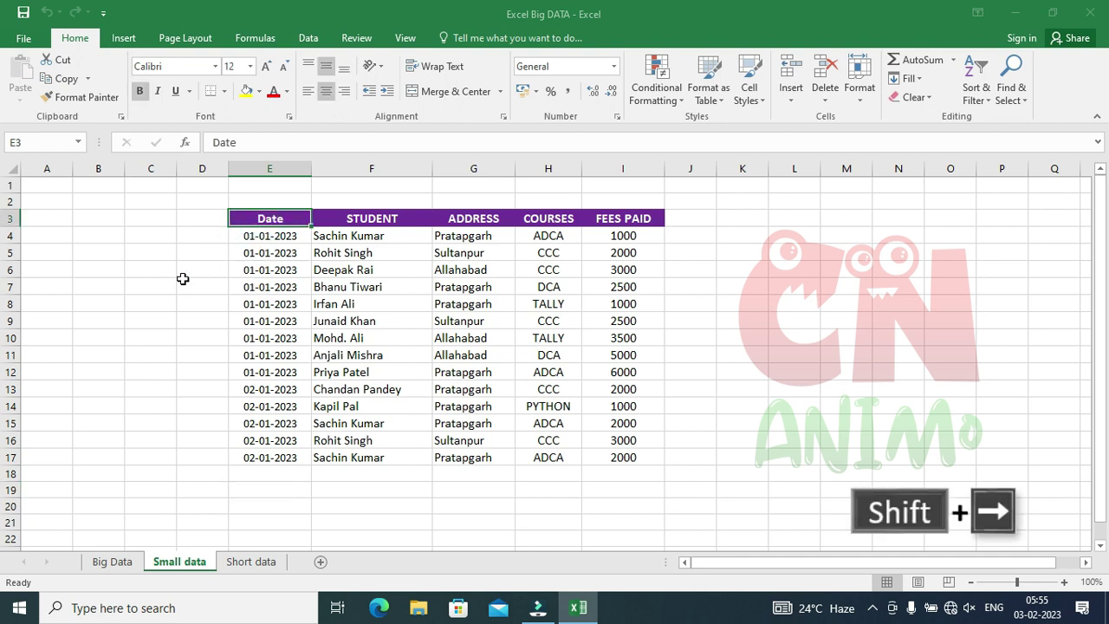
pyautogui.hotkey('shift', 'Right')
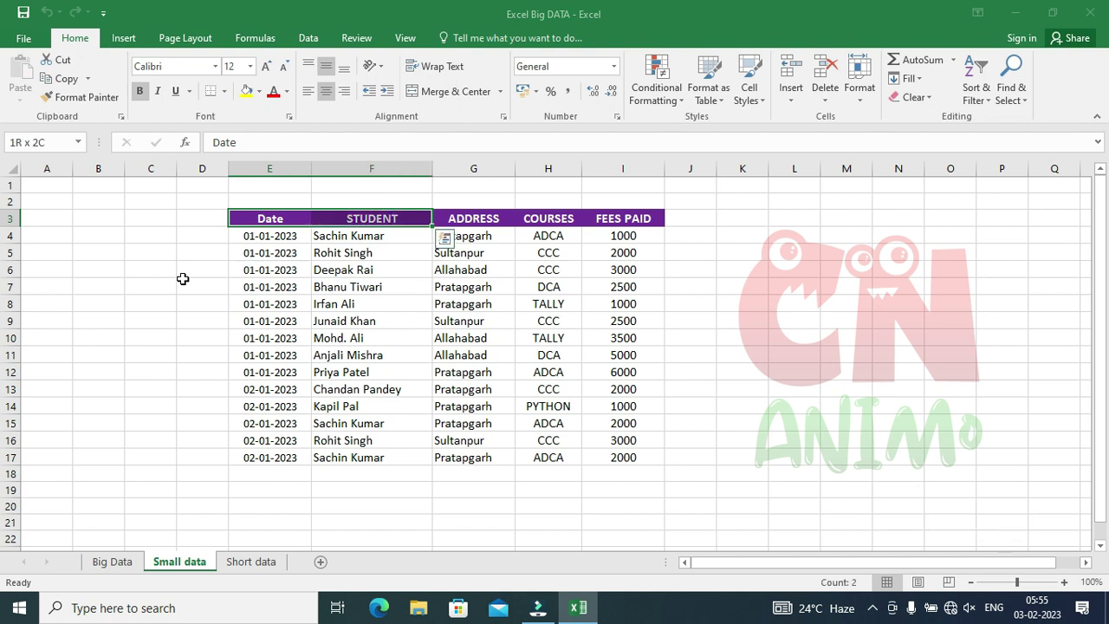
pyautogui.hotkey('shift', 'Right')
pyautogui.hotkey('shift', 'Right')
pyautogui.hotkey('shift', 'Right')
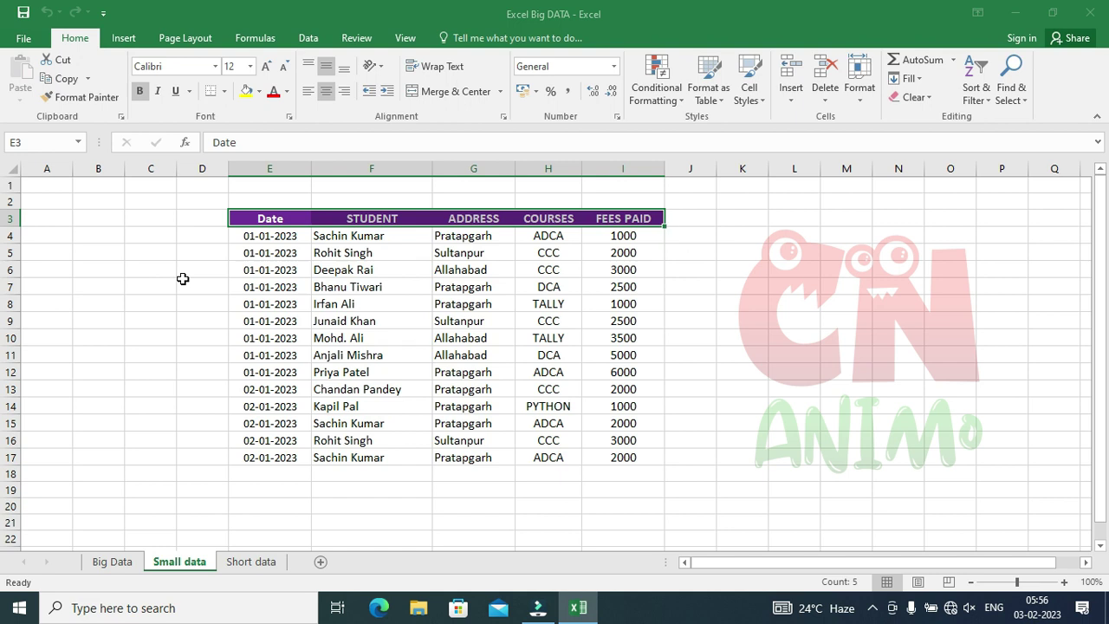
# Step: Extend the header selection down row by row to cover E3:I10
pyautogui.hotkey('shift', 'Down')
pyautogui.hotkey('shift', 'Down')
pyautogui.hotkey('shift', 'Down')
pyautogui.hotkey('shift', 'Down')
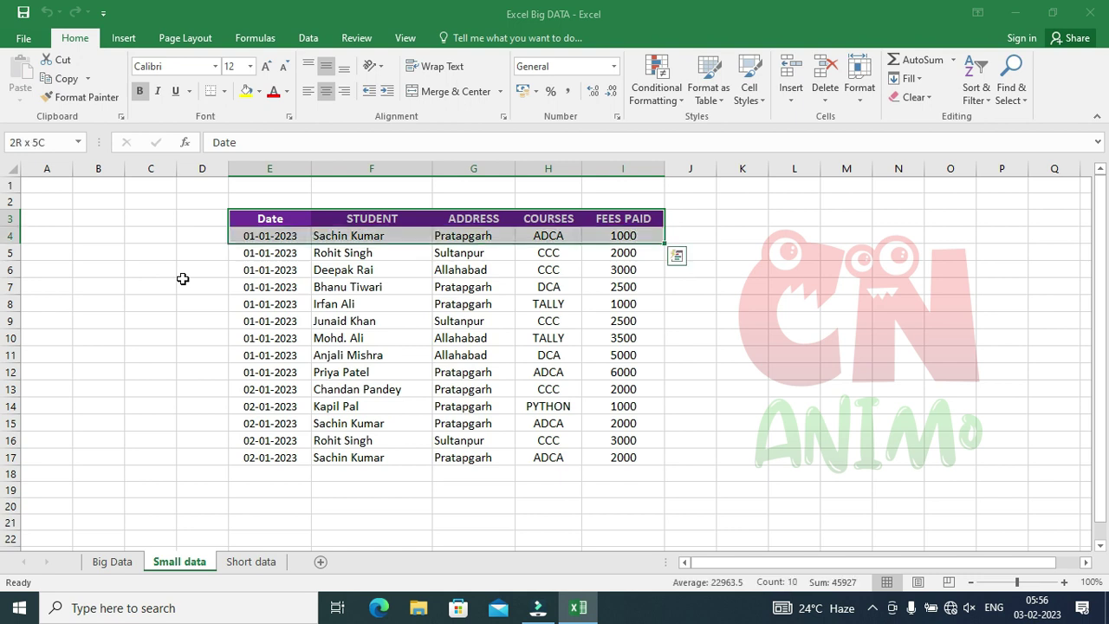
pyautogui.hotkey('shift', 'Down')
pyautogui.hotkey('shift', 'Down')
pyautogui.hotkey('shift', 'Down')
pyautogui.hotkey('shift', 'Down')
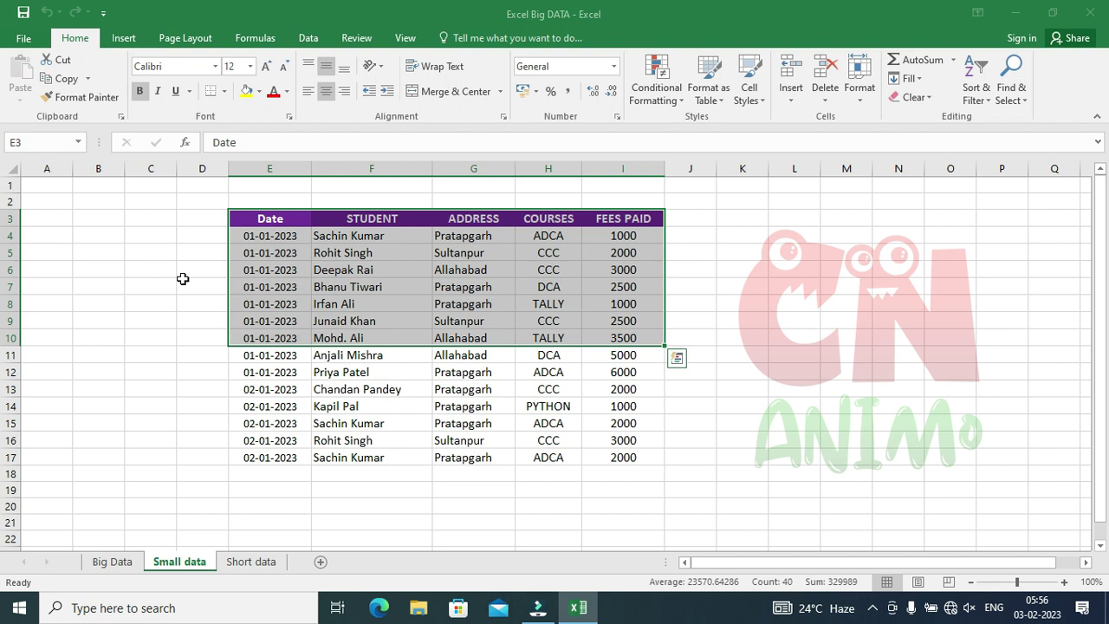
# Step: Select the Date column cells upward one by one from E17 to E12
pyautogui.hotkey('shift', 'Up')
pyautogui.hotkey('shift', 'Right')
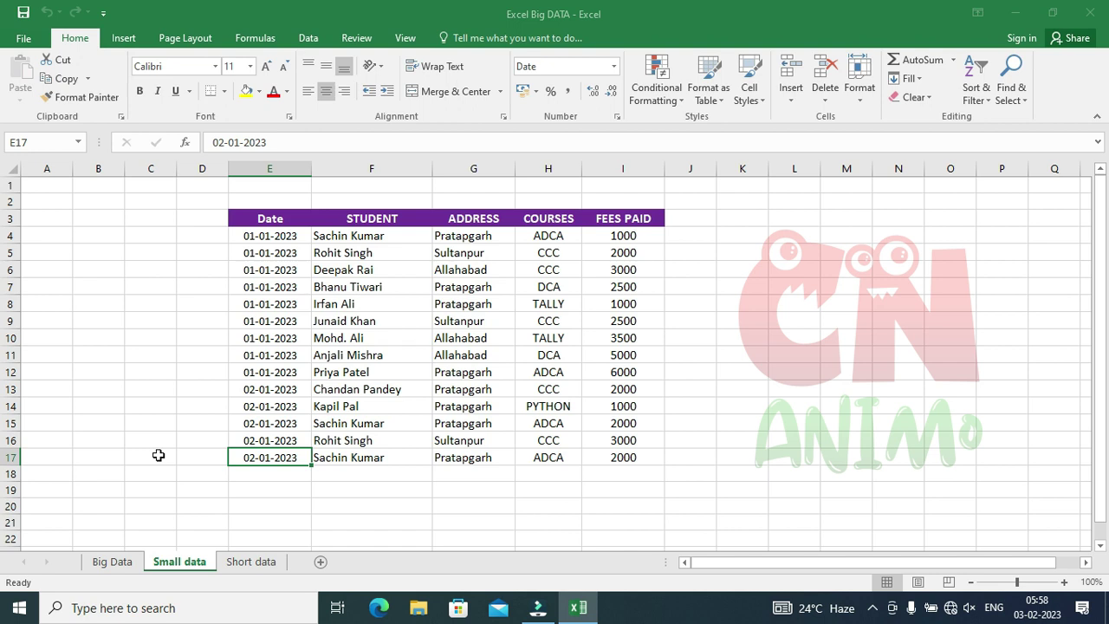
pyautogui.hotkey('shift', 'Up')
pyautogui.hotkey('shift', 'Up')
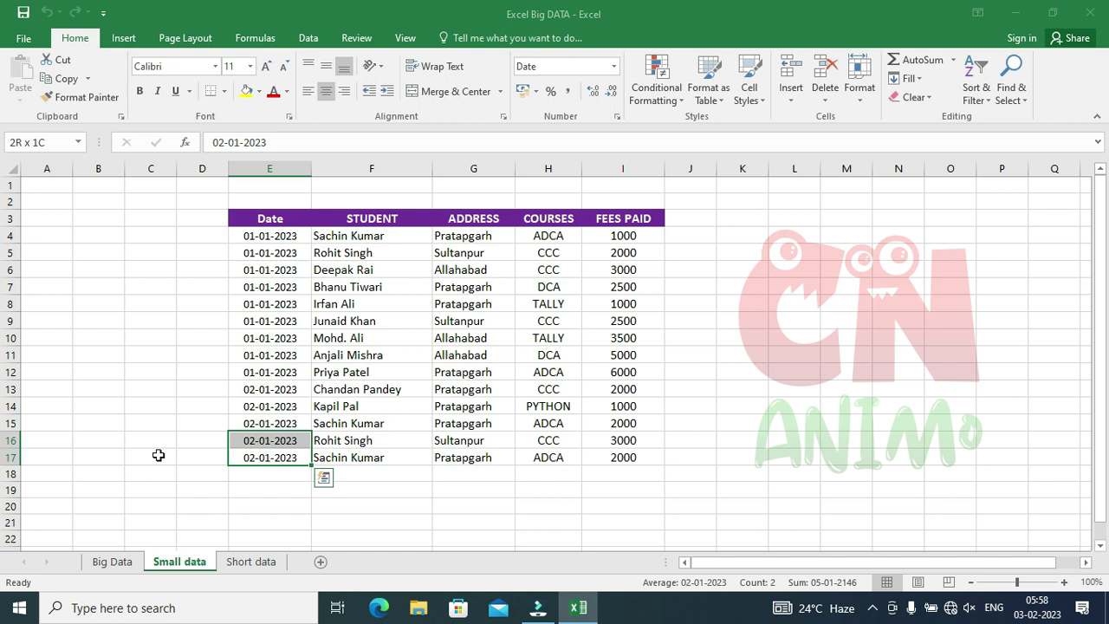
pyautogui.hotkey('shift', 'Up')
pyautogui.hotkey('shift', 'Up')
pyautogui.hotkey('shift', 'Up')
pyautogui.hotkey('shift', 'Up')
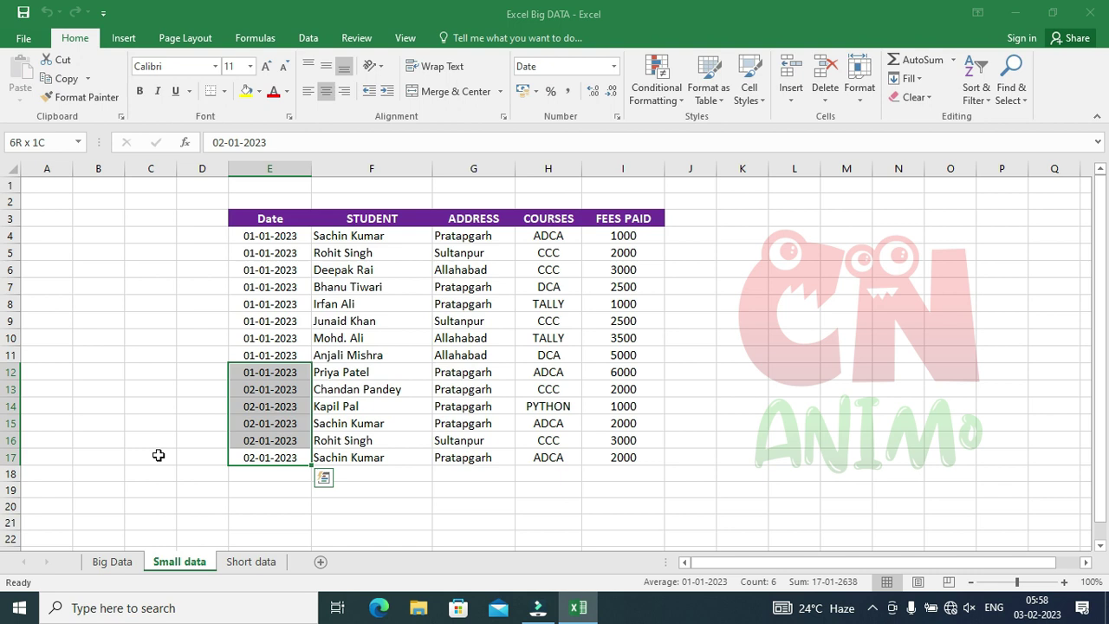
# Step: Extend the selected dates column by column through FEES PAID to cover E12:I17, and deselect the range
pyautogui.hotkey('shift', 'Right')
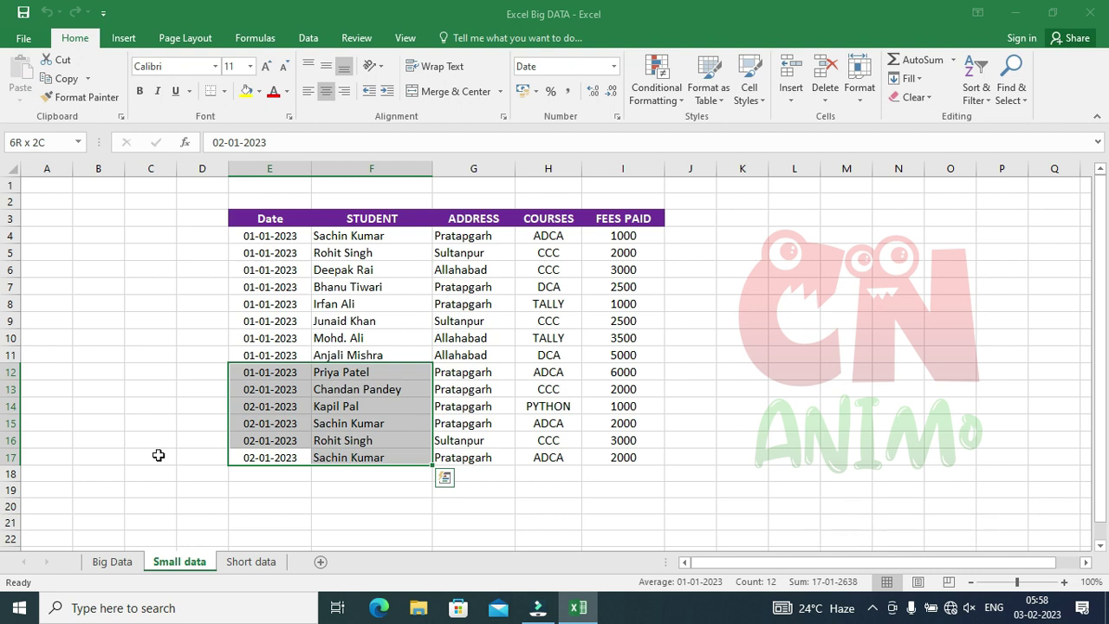
pyautogui.hotkey('shift', 'Right')
pyautogui.hotkey('shift', 'Right')
pyautogui.hotkey('shift', 'Right')
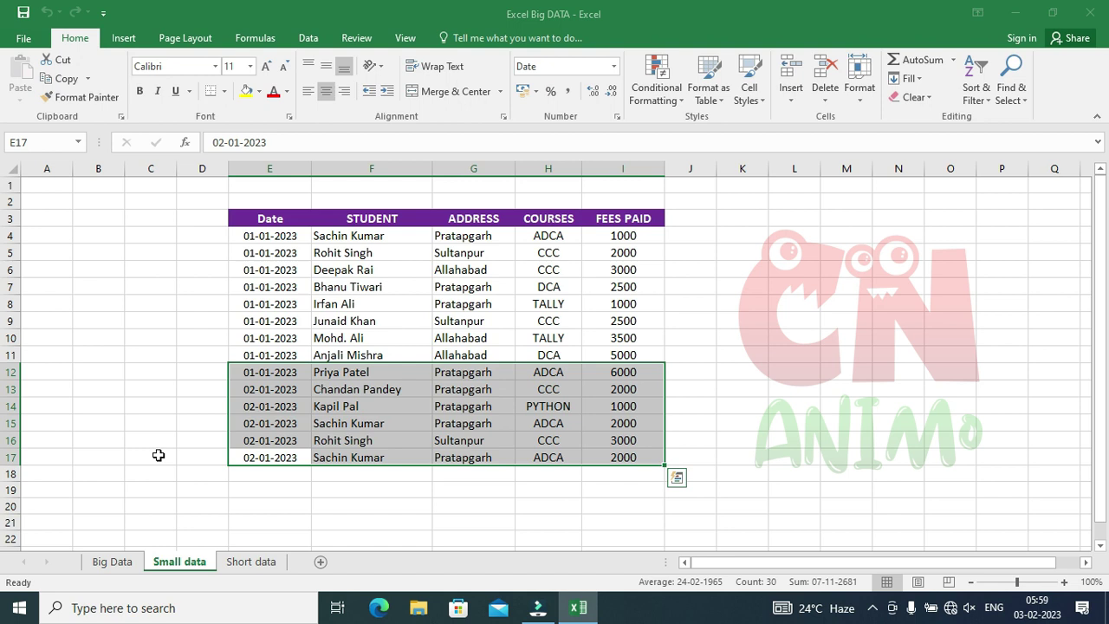
pyautogui.click(863, 367)
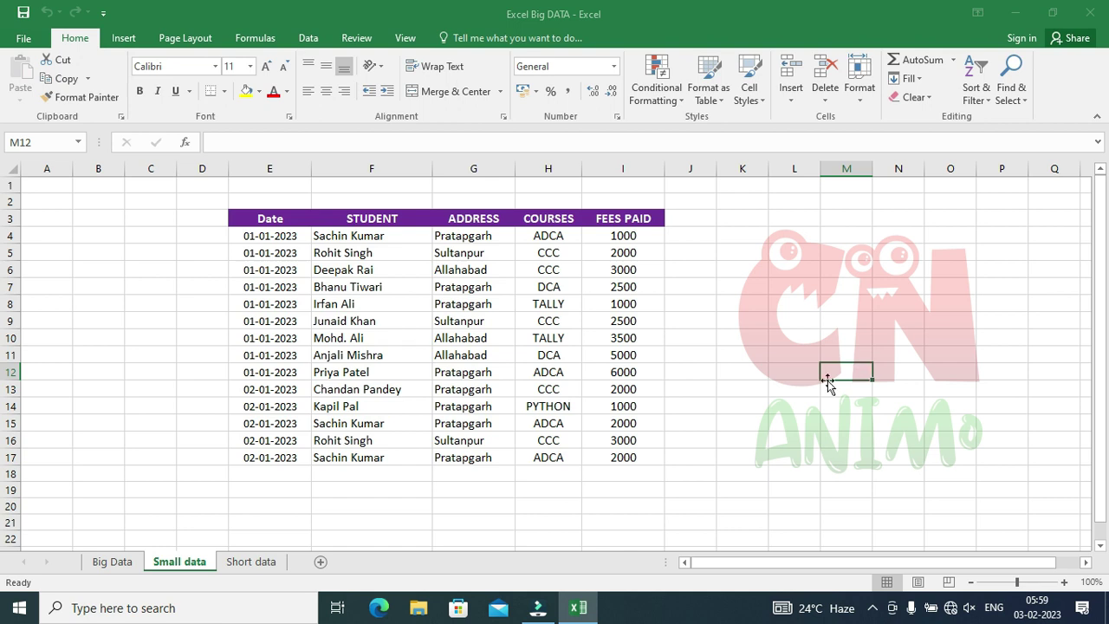
# Step: Insert an AutoSum total of the fees in I4:I17 in cell I18
pyautogui.click(631, 478)
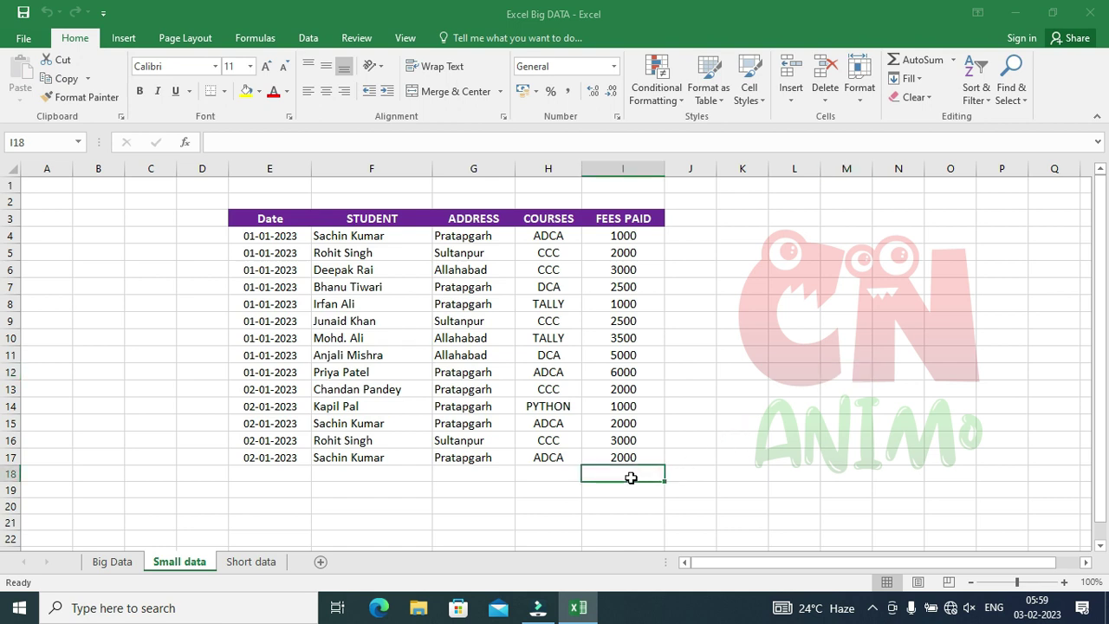
pyautogui.hotkey('alt', '=')
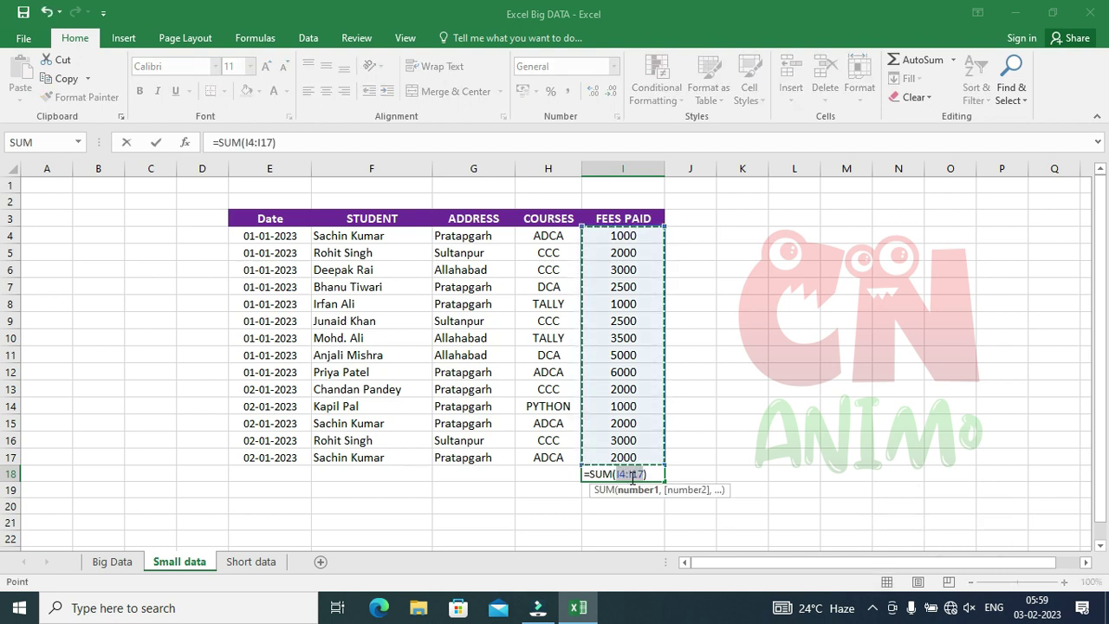
pyautogui.press('Return')
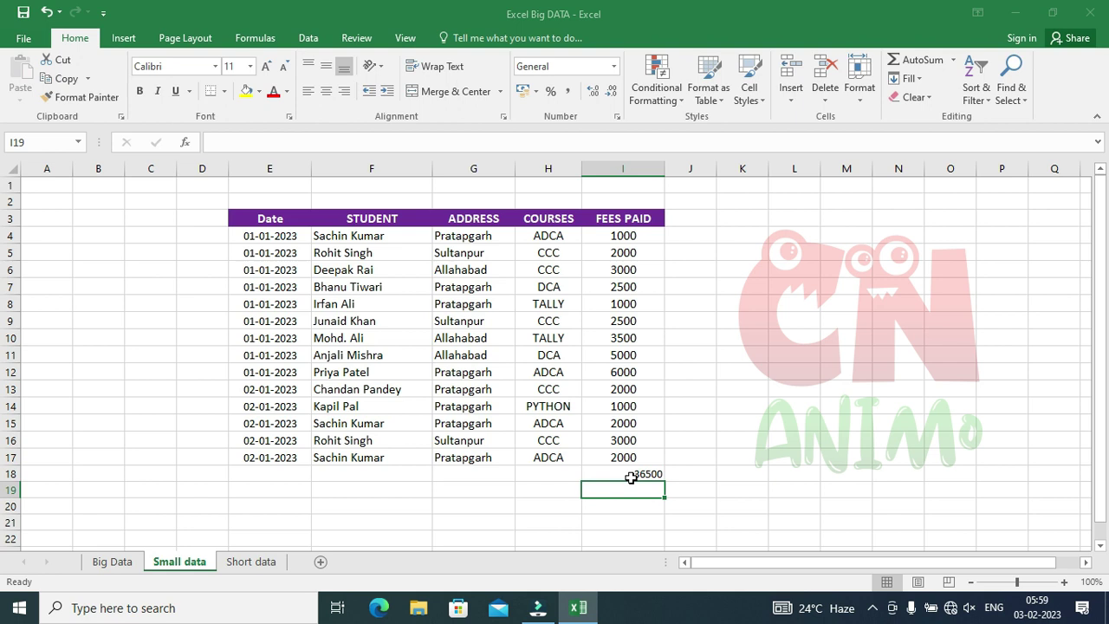
# Step: Delete the fees total from cell I18
pyautogui.click(630, 474)
pyautogui.press('Delete')
pyautogui.click(622, 502)
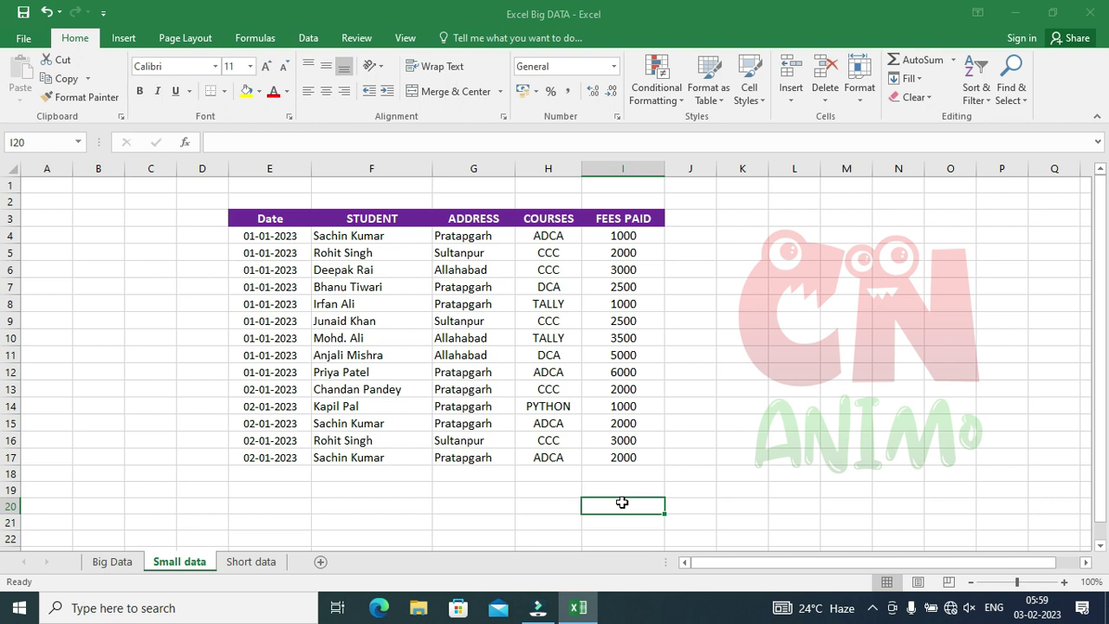
# Step: Enter =MAX(I4:I17) in cell I18, excluding the FEES PAID header from the range
pyautogui.click(613, 475)
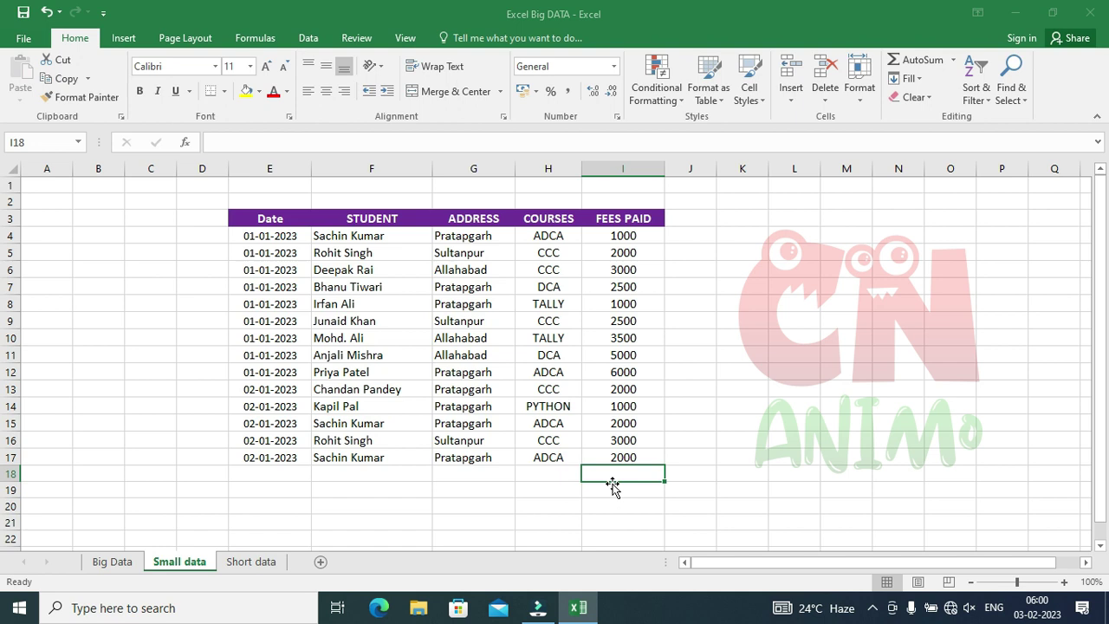
pyautogui.write('=max')
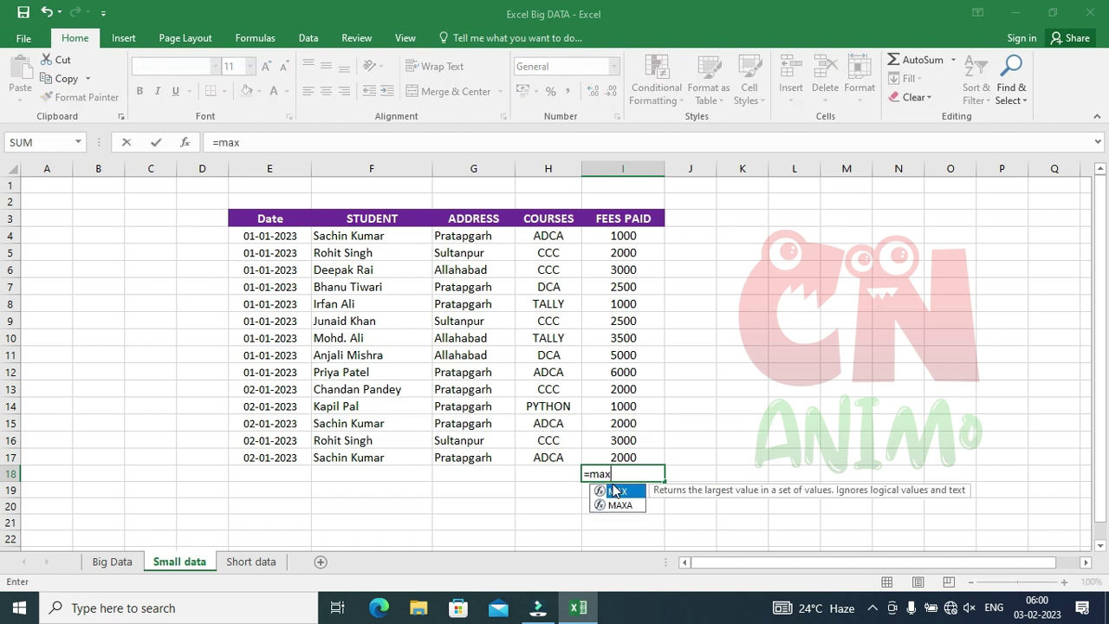
pyautogui.press('Tab')
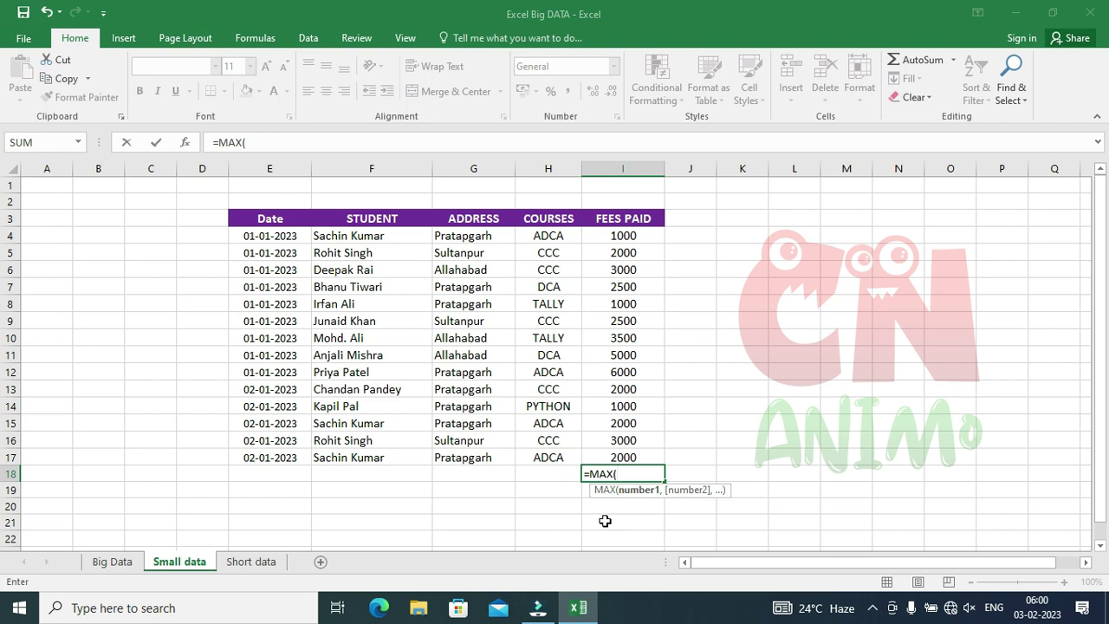
pyautogui.click(621, 458)
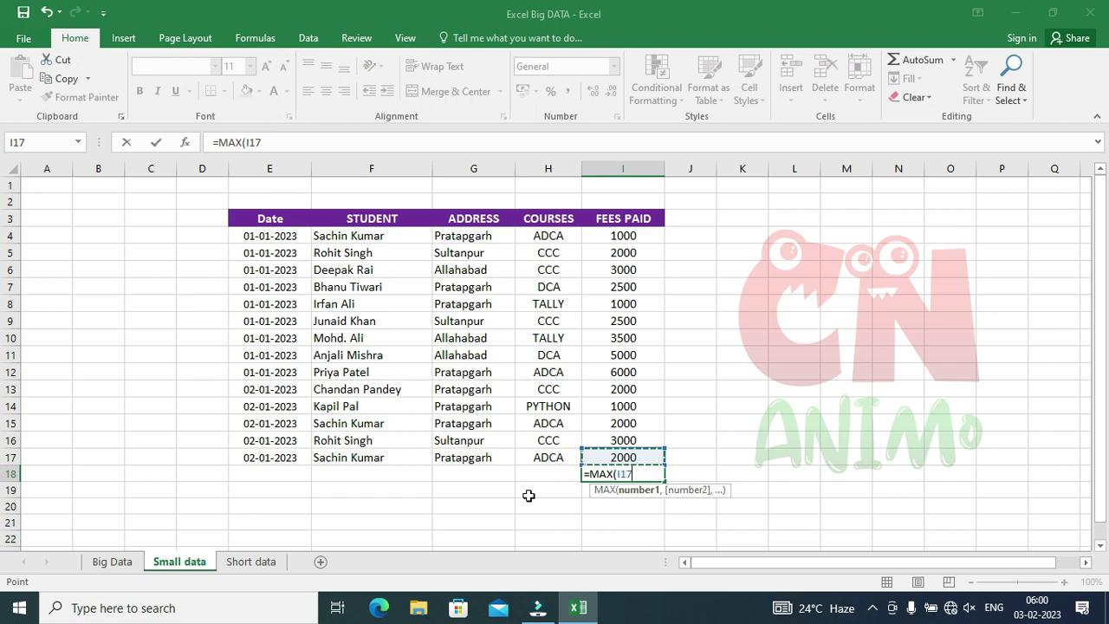
pyautogui.hotkey('ctrl', 'shift', 'Up')
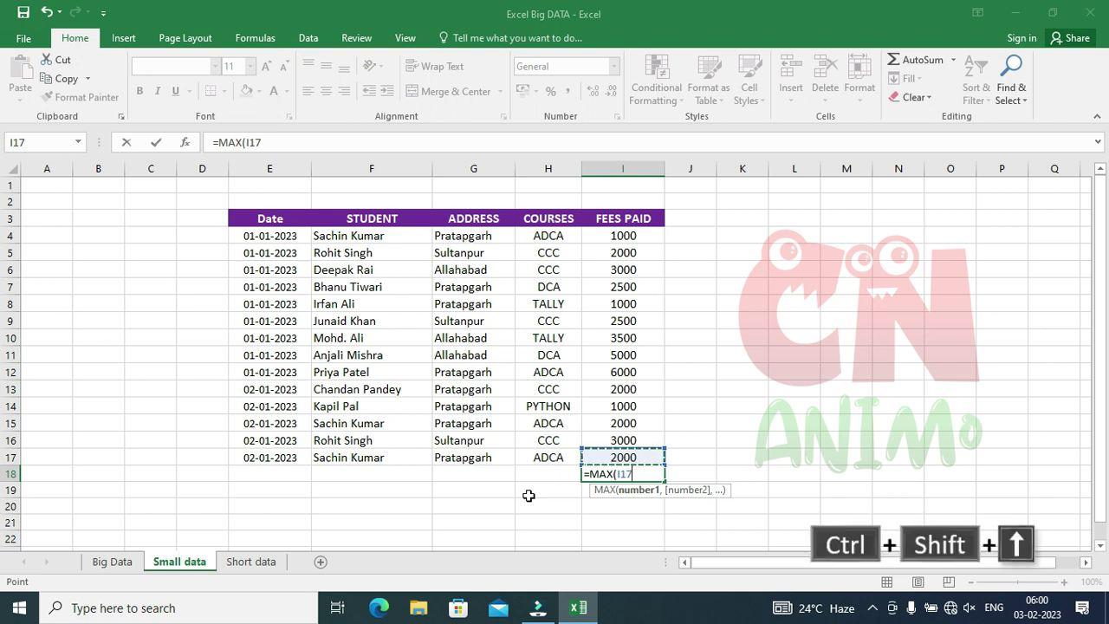
pyautogui.hotkey('ctrl', 'shift', 'Up')
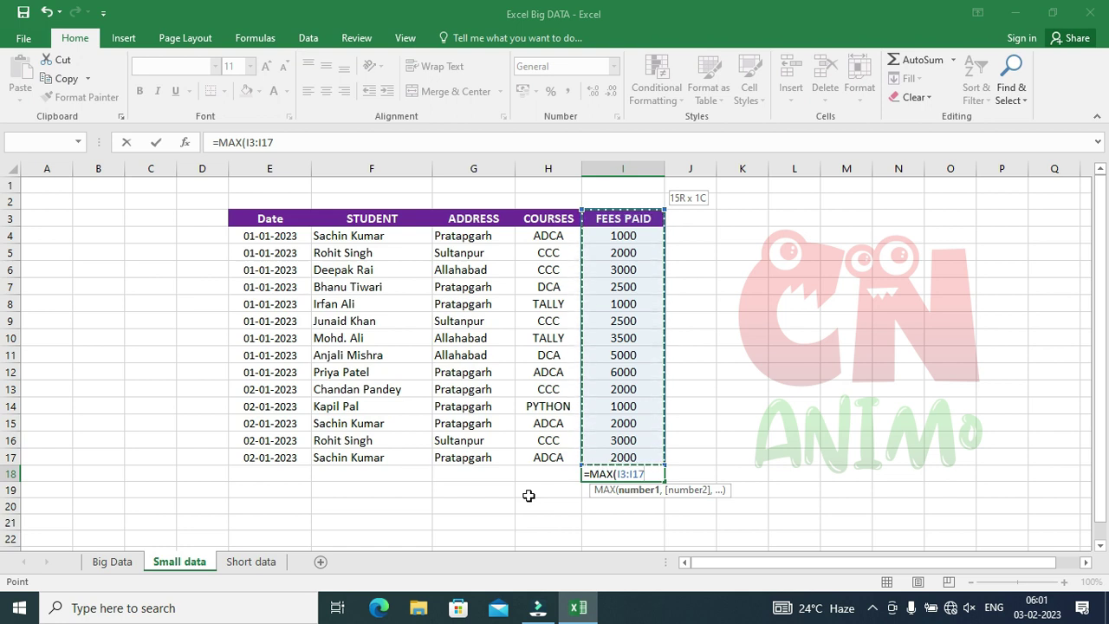
pyautogui.hotkey('shift', 'Down')
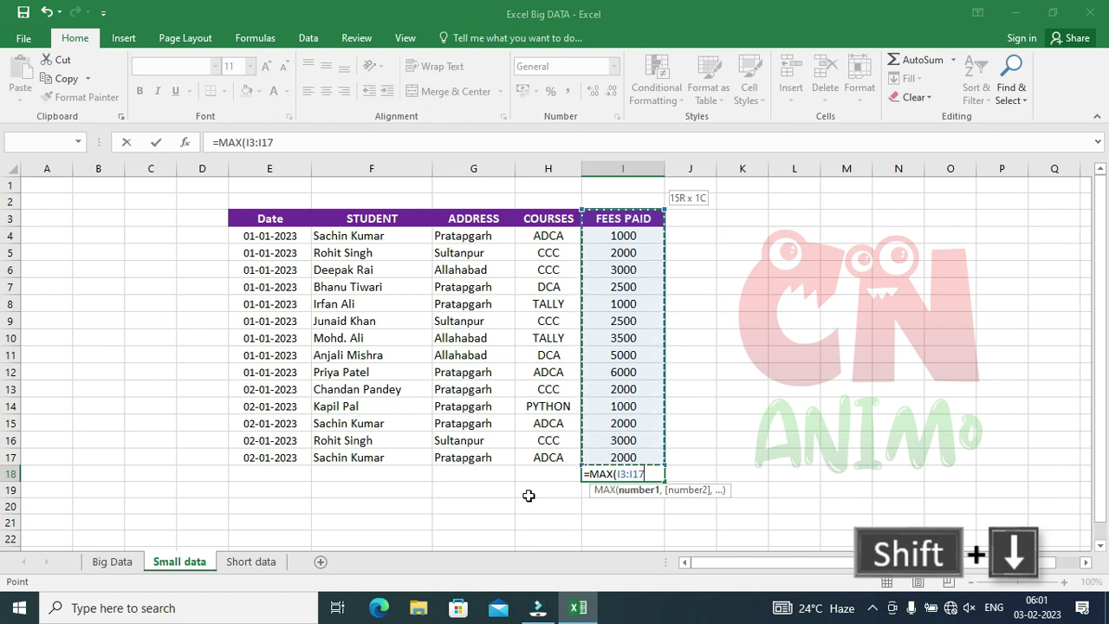
pyautogui.hotkey('shift', 'Down')
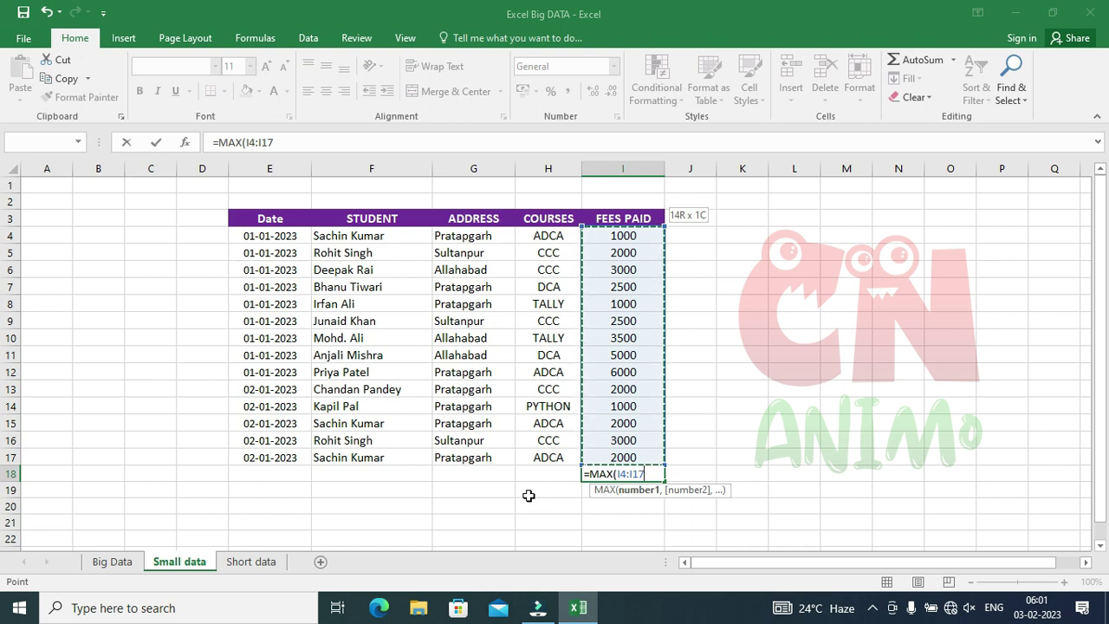
pyautogui.write(')')
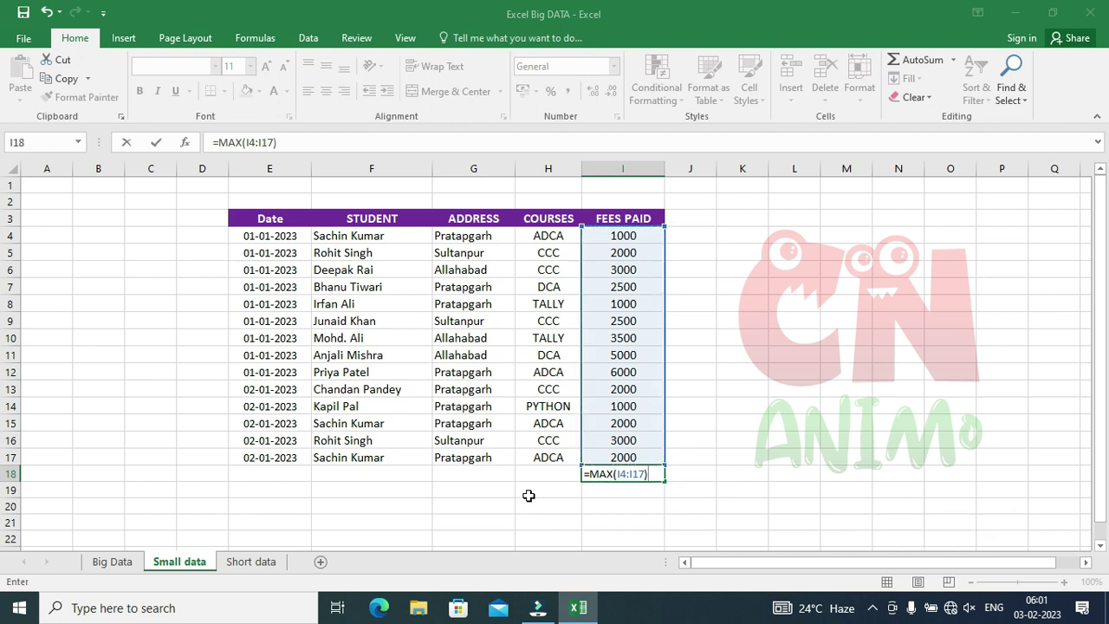
pyautogui.press('Return')
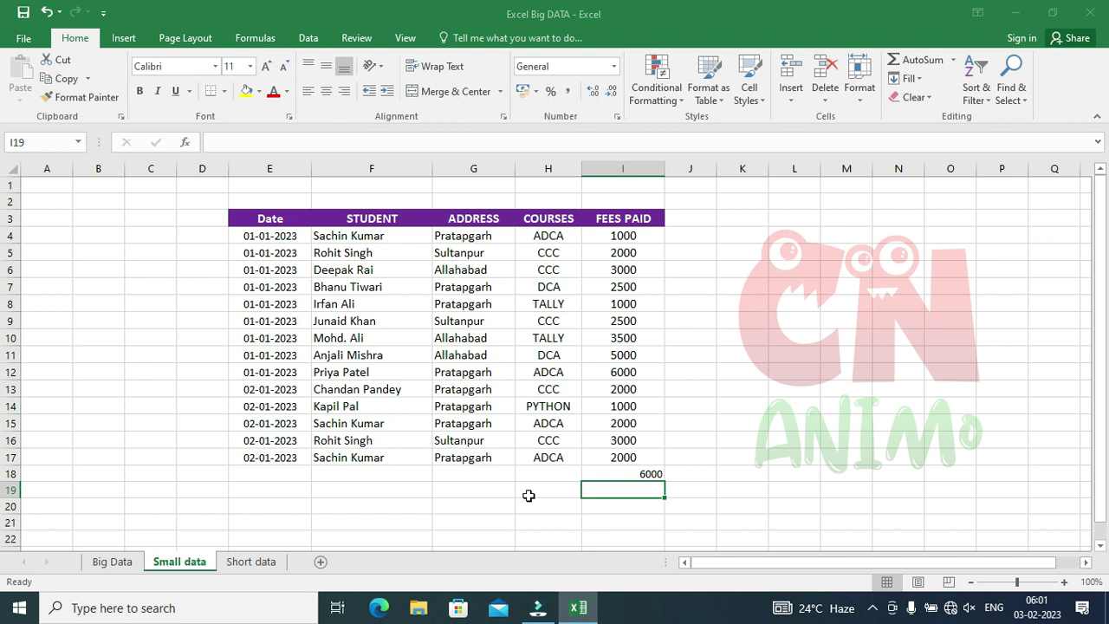
# Step: Clear cell I18 and start a COUNT formula there that covers the range I3:I17
pyautogui.click(645, 475)
pyautogui.press('Delete')
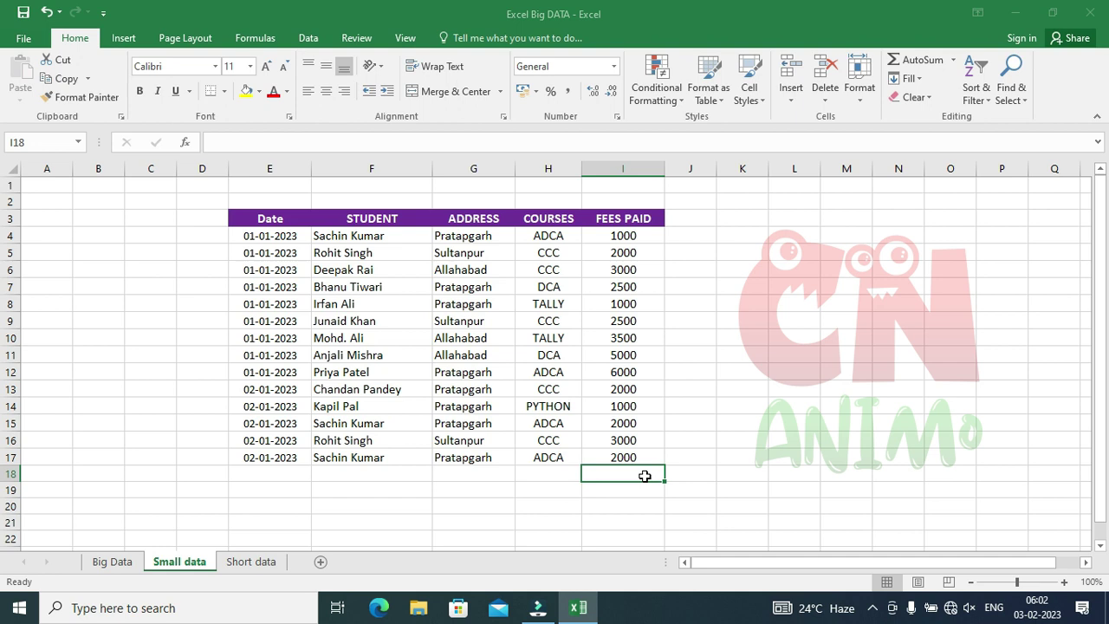
pyautogui.write('=COUNT(')
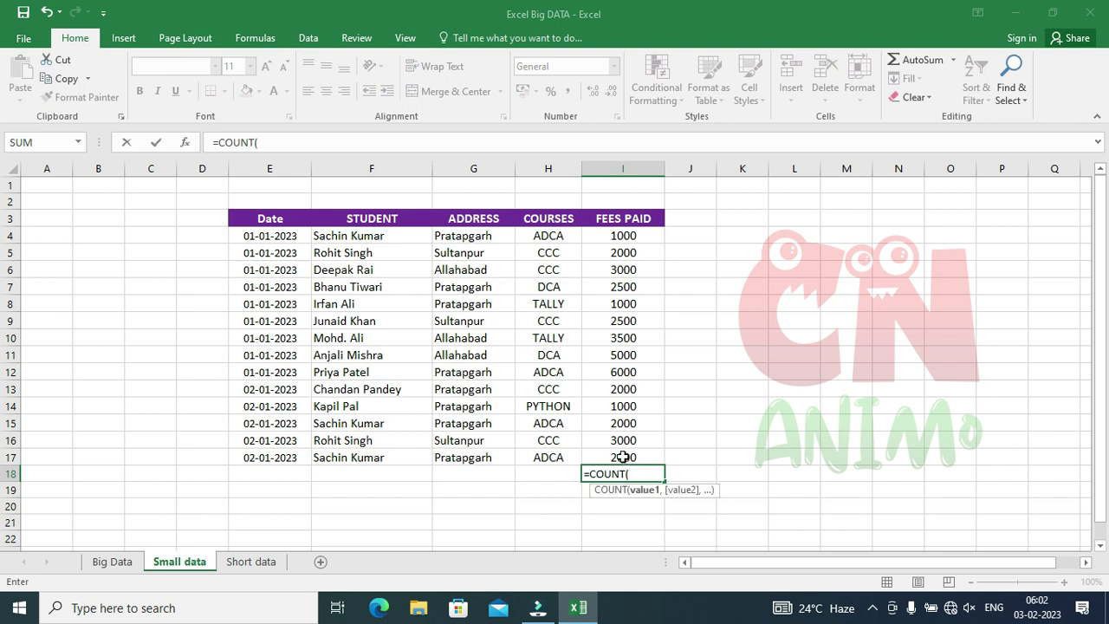
pyautogui.click(621, 456)
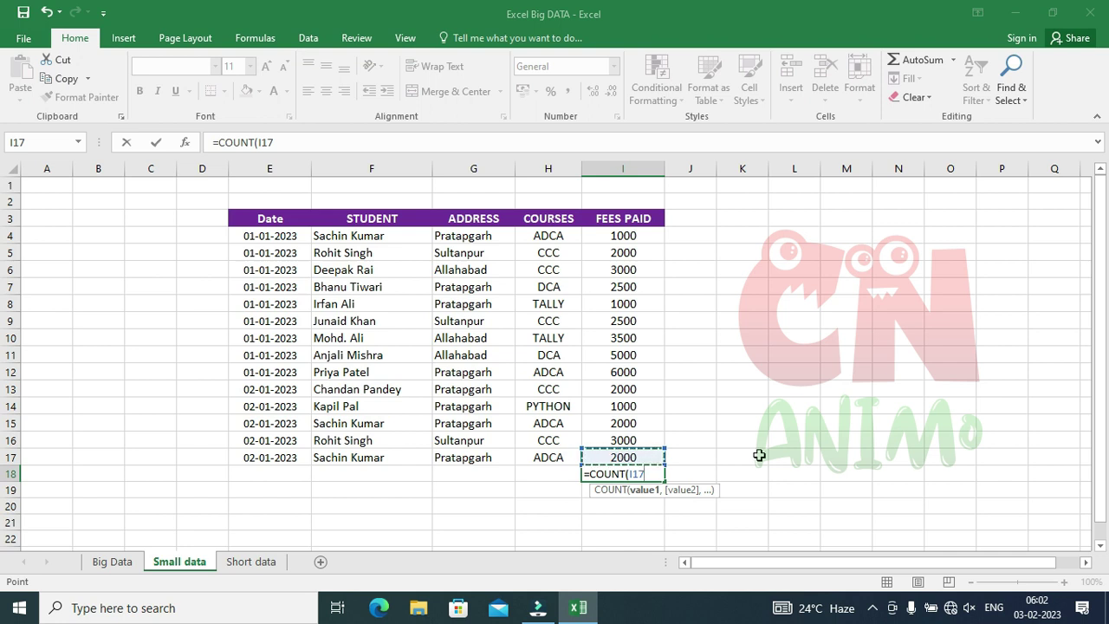
pyautogui.hotkey('ctrl', 'shift', 'Up')
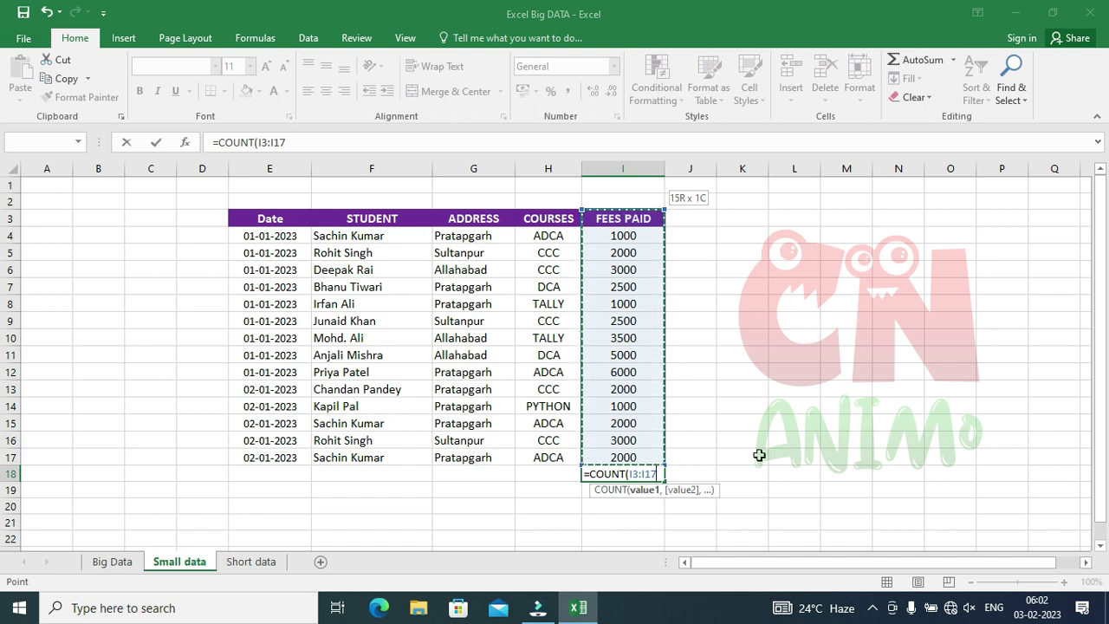
# Step: Shrink the COUNT formula's range from its upper end, cell by cell, to I10:I17
pyautogui.hotkey('shift', 'Down')
pyautogui.hotkey('shift', 'Down')
pyautogui.hotkey('shift', 'Down')
pyautogui.hotkey('shift', 'Down')
pyautogui.hotkey('shift', 'Down')
pyautogui.hotkey('shift', 'Down')
pyautogui.hotkey('shift', 'Down')
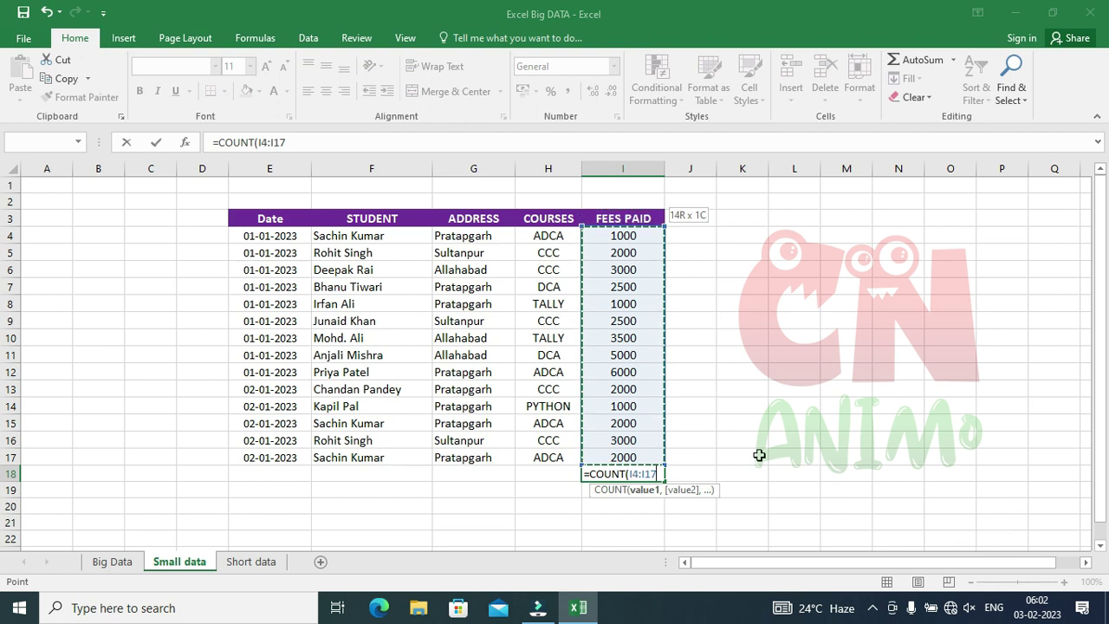
pyautogui.hotkey('shift', 'Down')
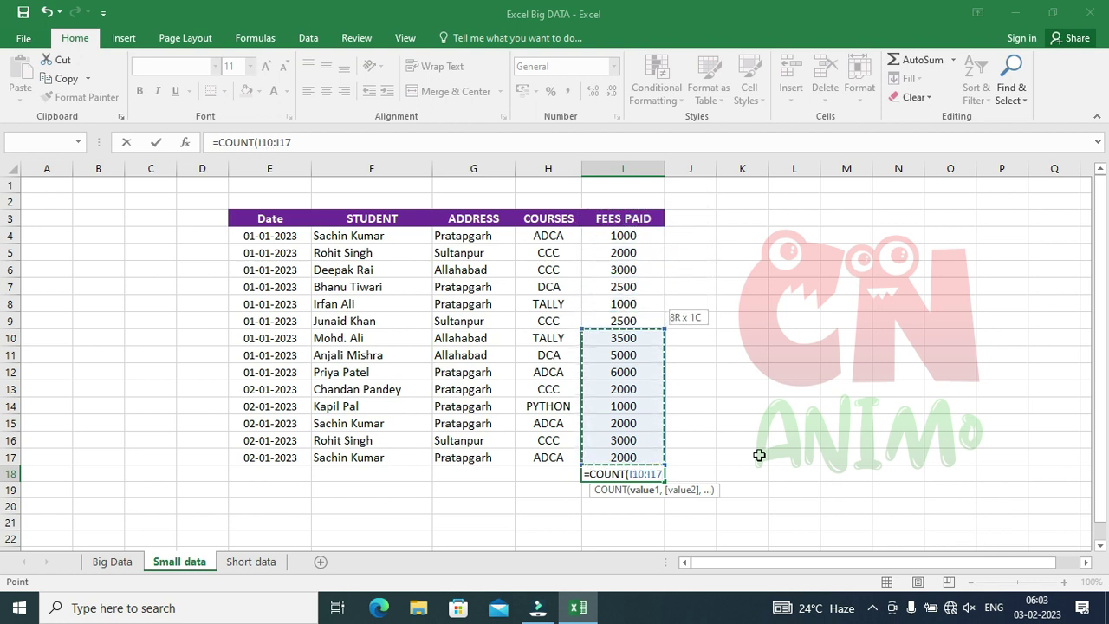
# Step: Extend the COUNT range back up to I4:I17 and complete the formula in I18
pyautogui.hotkey('shift', 'Up')
pyautogui.hotkey('shift', 'Up')
pyautogui.hotkey('shift', 'Up')
pyautogui.hotkey('shift', 'Up')
pyautogui.hotkey('shift', 'Up')
pyautogui.hotkey('shift', 'Up')
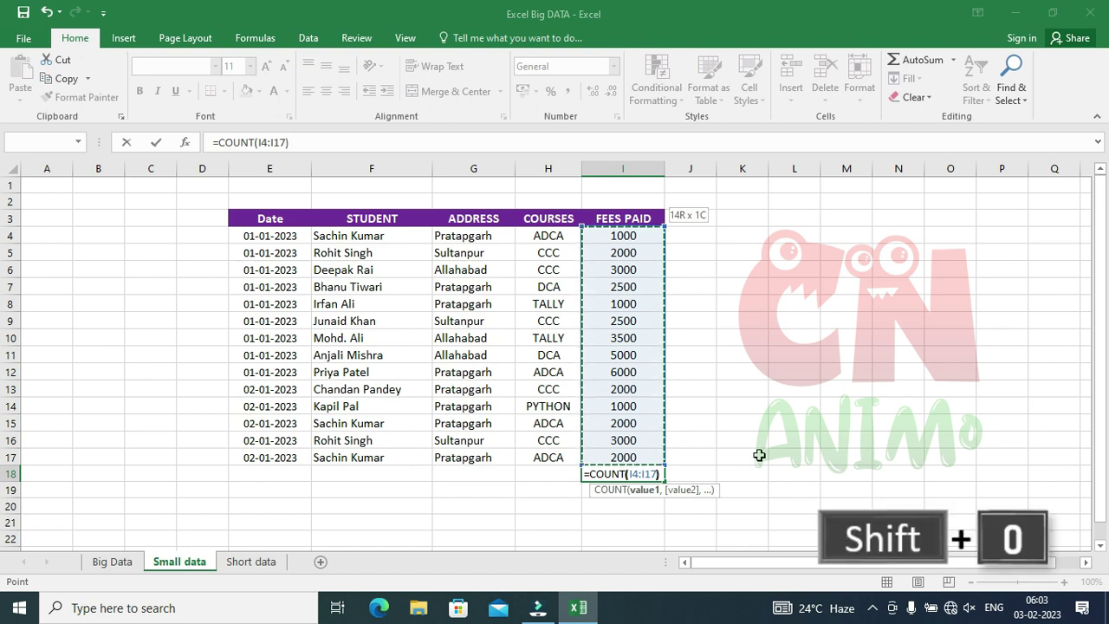
pyautogui.write(')')
pyautogui.press('Return')
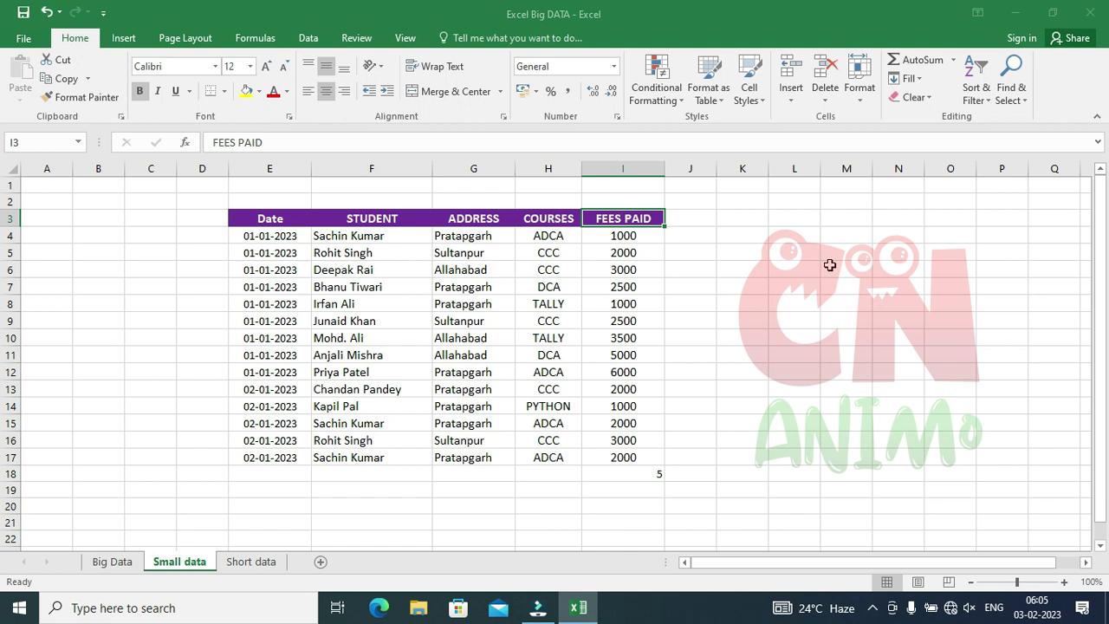
# Step: Jump between the table's edge cells: from I3 down to I18, from E3 across to I3, and from E3 down to E17
pyautogui.hotkey('ctrl', 'Down')
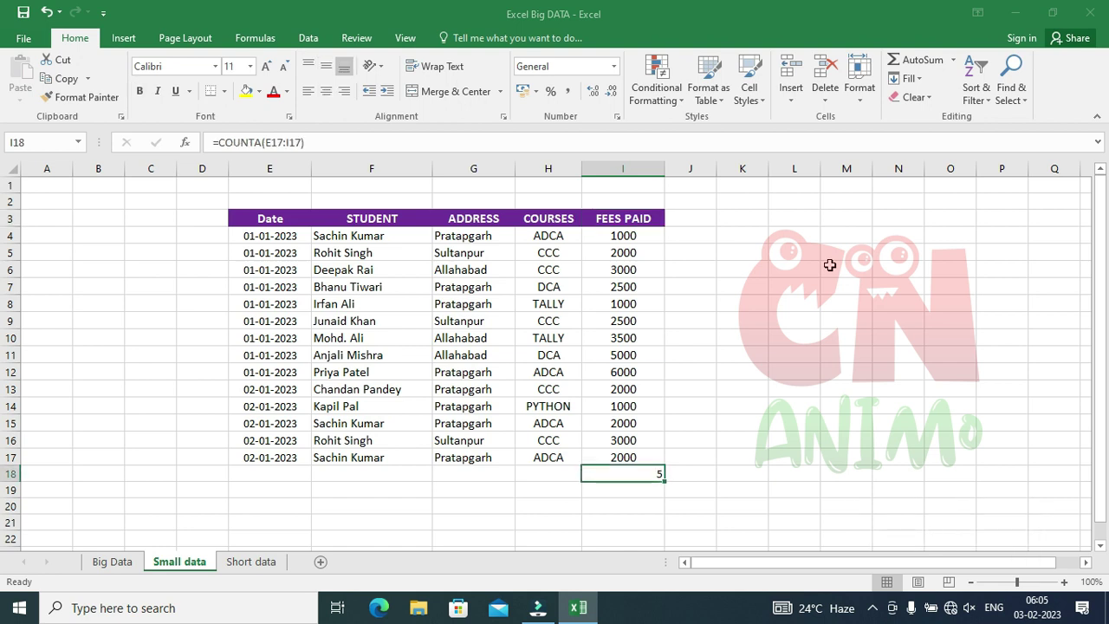
pyautogui.click(274, 219)
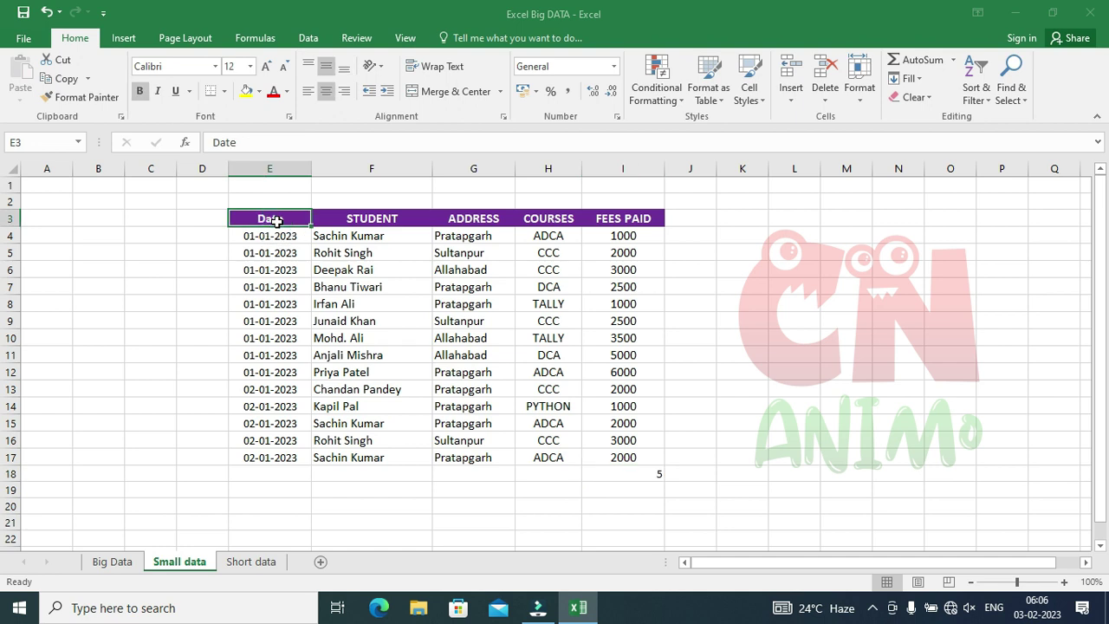
pyautogui.hotkey('ctrl', 'Right')
pyautogui.hotkey('ctrl', 'Right')
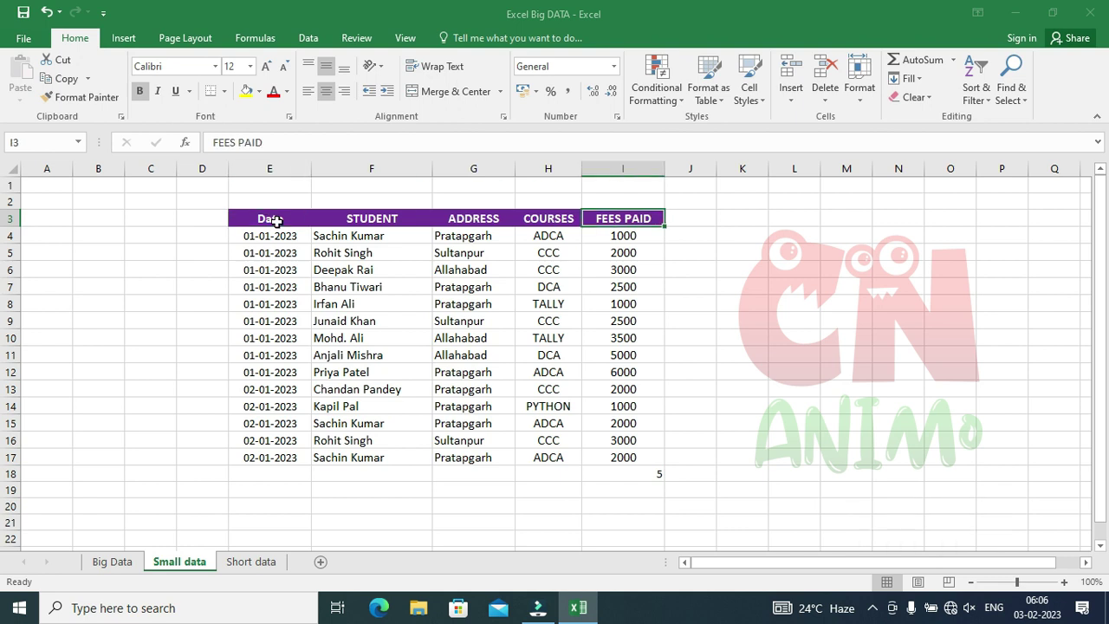
pyautogui.click(270, 220)
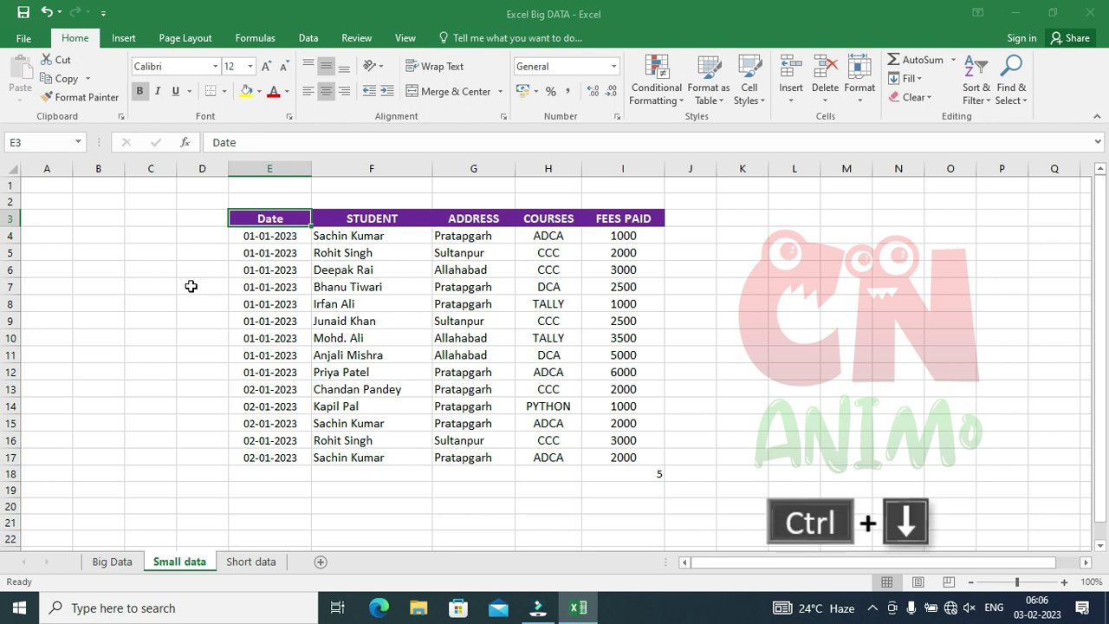
pyautogui.hotkey('ctrl', 'Down')
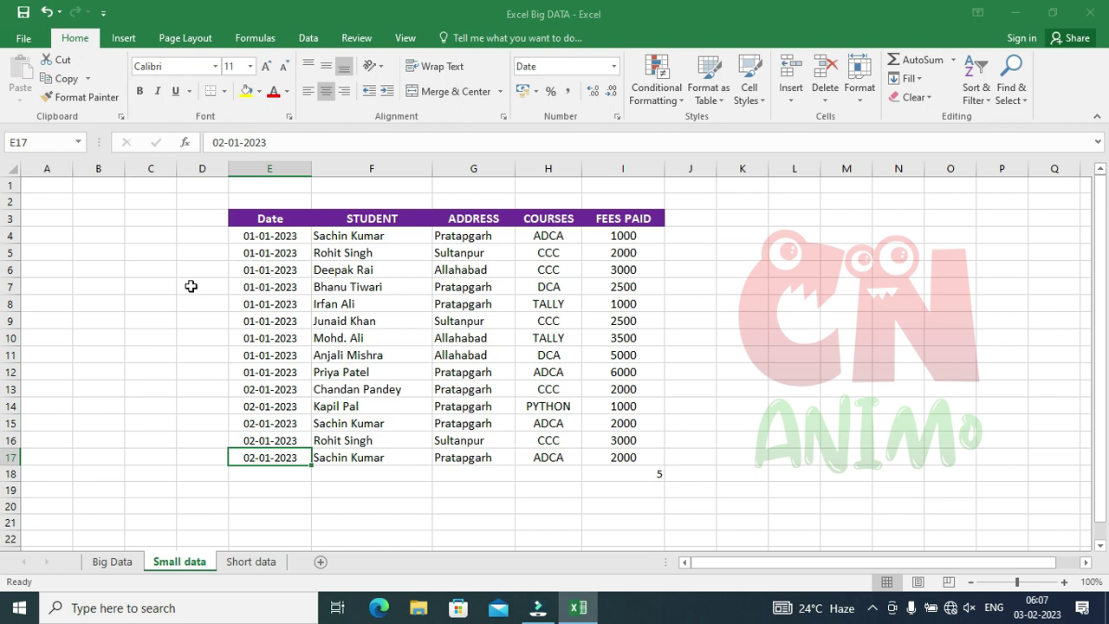
# Step: On the Big Data sheet, go from the FEES PAID header to the first empty cell below the column, F501
pyautogui.click(109, 562)
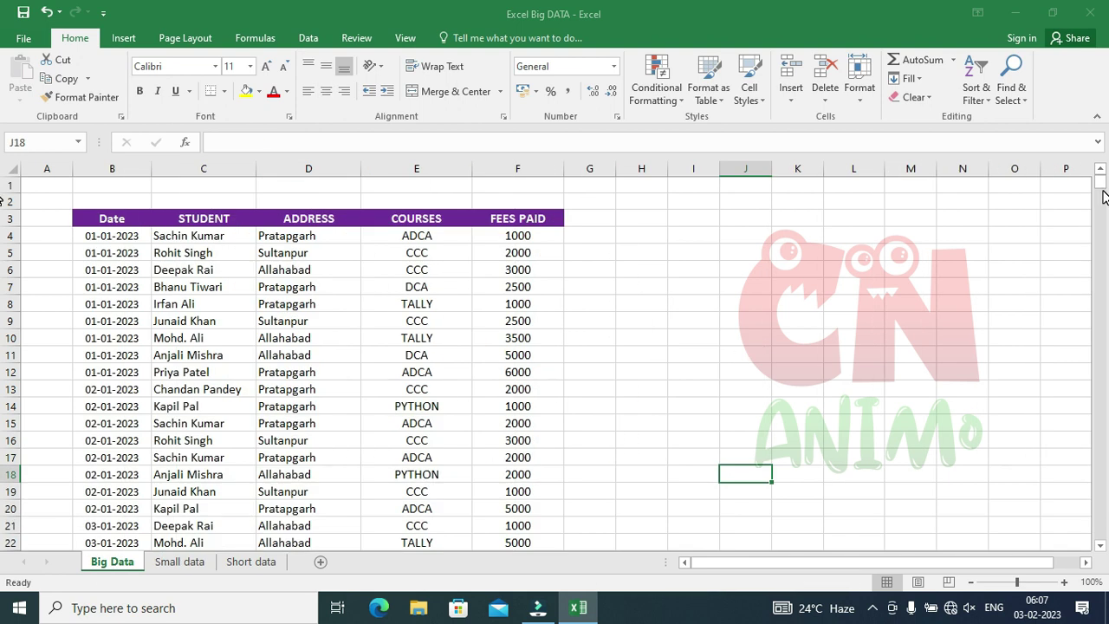
pyautogui.moveTo(1104, 197)
pyautogui.mouseDown()
pyautogui.moveTo(1105, 297)
pyautogui.moveTo(1107, 181)
pyautogui.mouseUp()
pyautogui.click(517, 219)
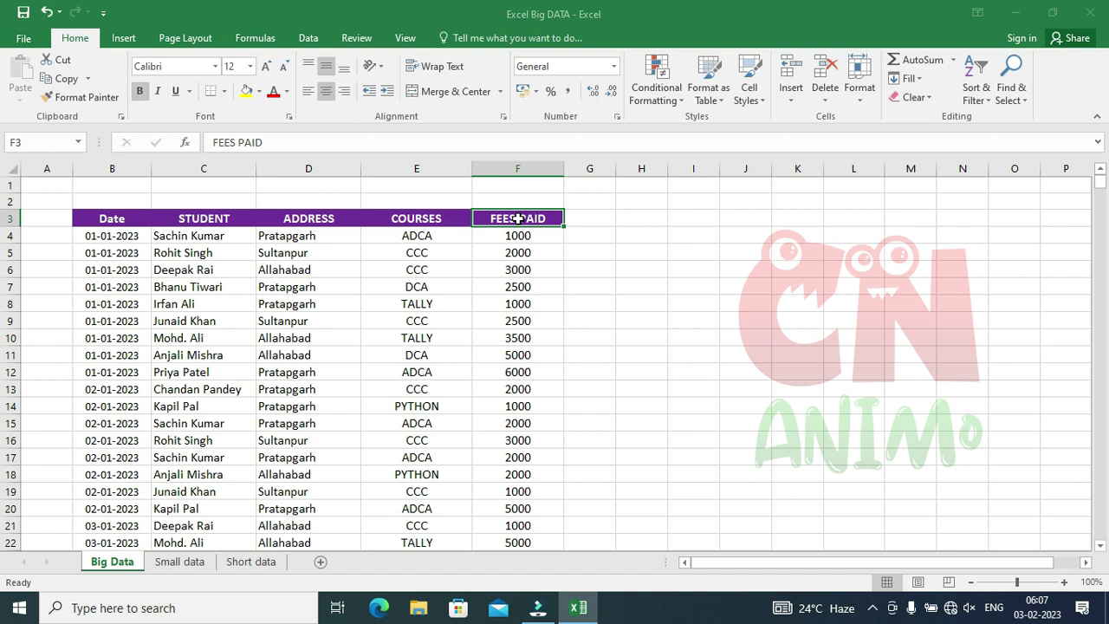
pyautogui.hotkey('ctrl', 'Down')
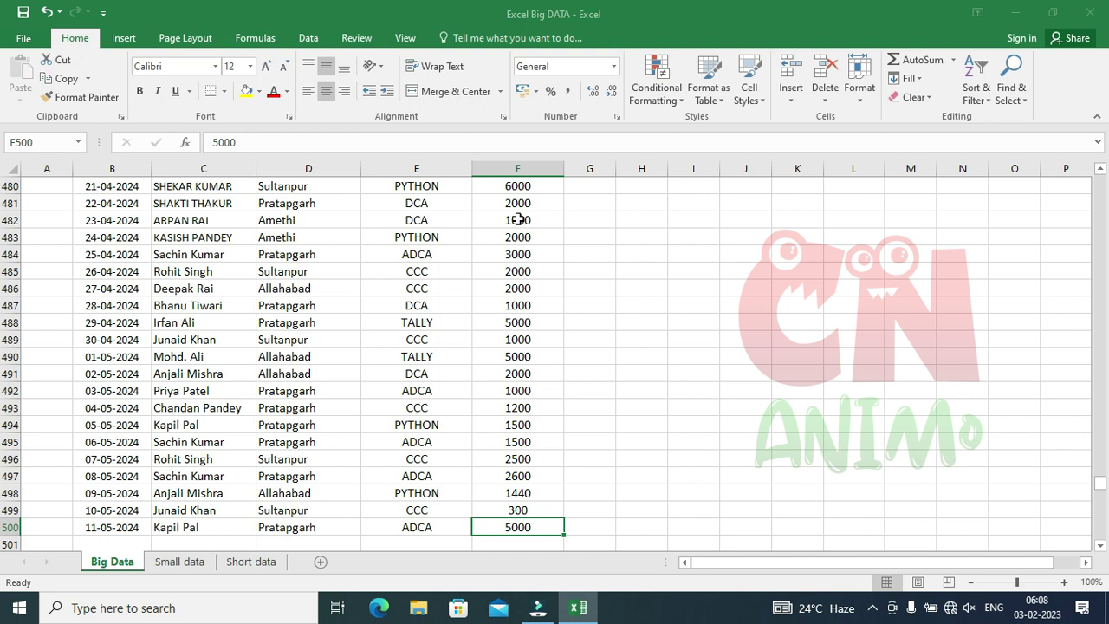
pyautogui.press('Down')
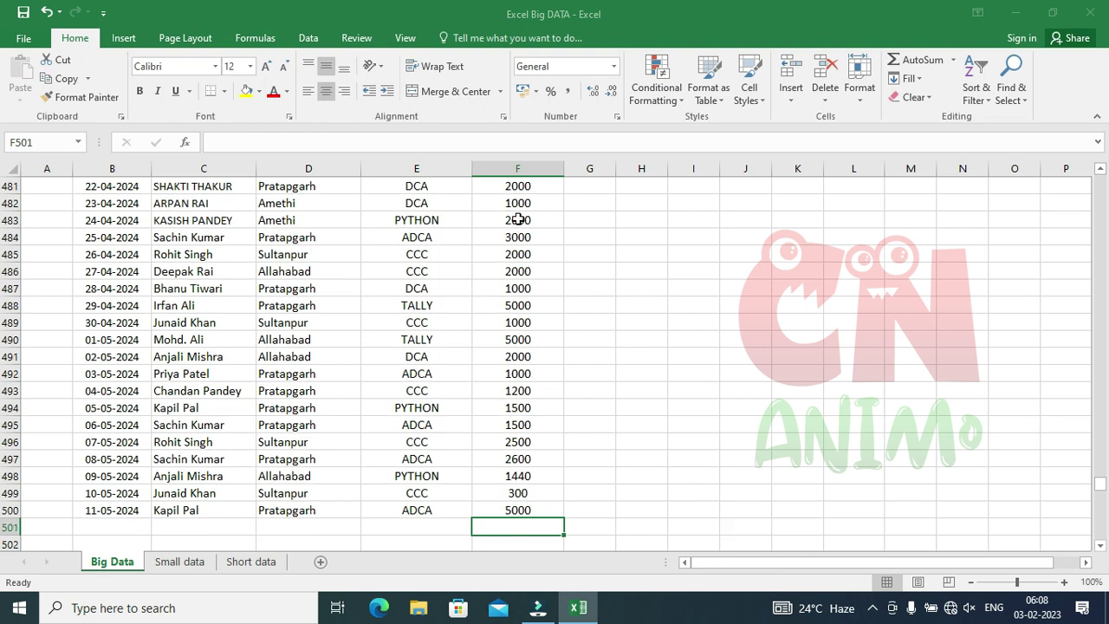
# Step: Enter =sum(F4:F500) in F501 to total the fees without the header
pyautogui.write('=sum(')
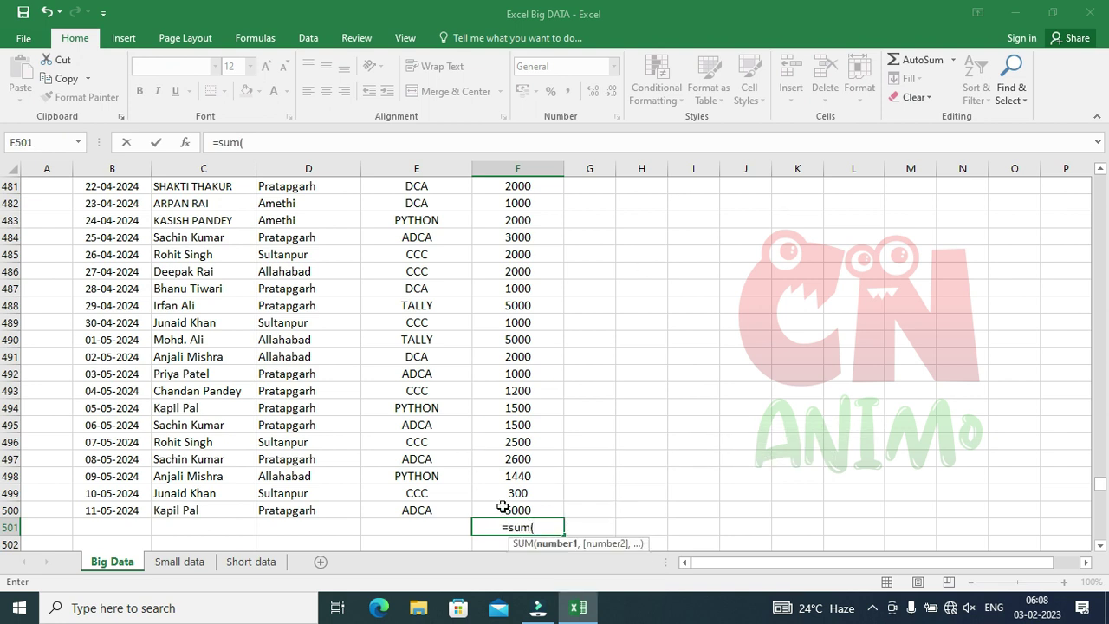
pyautogui.hotkey('ctrl', 'shift', 'Up')
pyautogui.hotkey('ctrl', 'shift', 'Up')
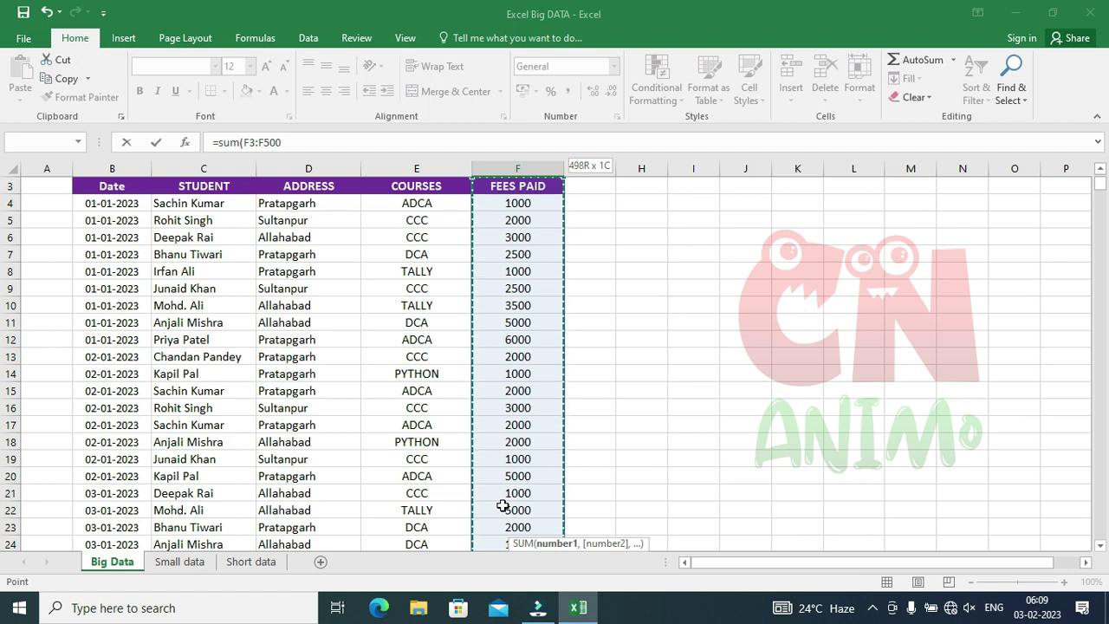
pyautogui.hotkey('shift', 'Down')
pyautogui.hotkey('shift', 'Down')
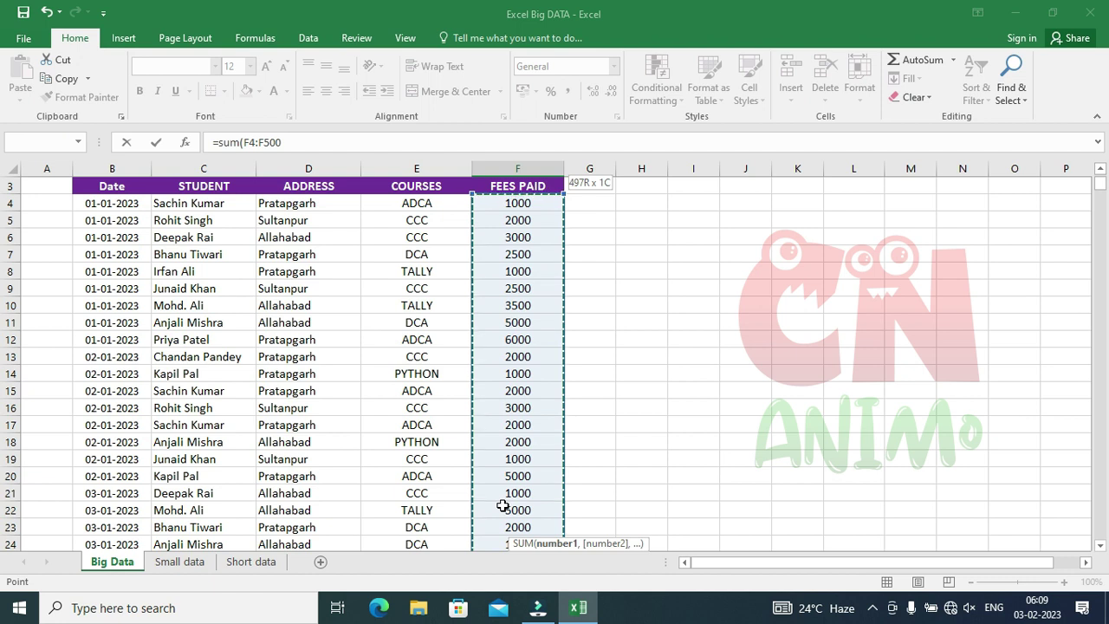
pyautogui.write(')')
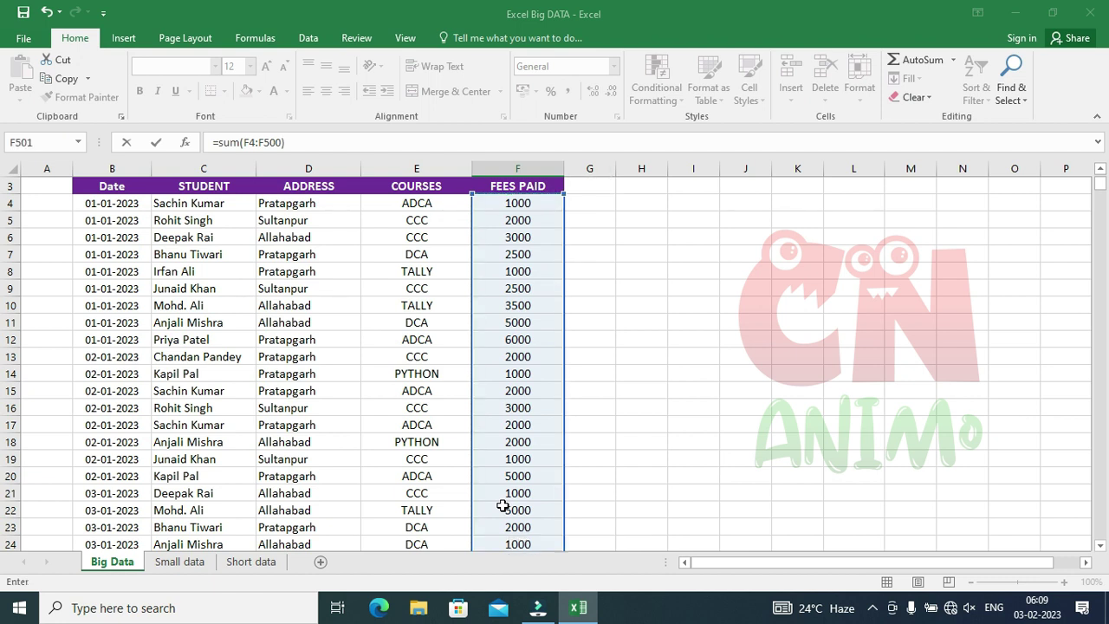
pyautogui.press('Return')
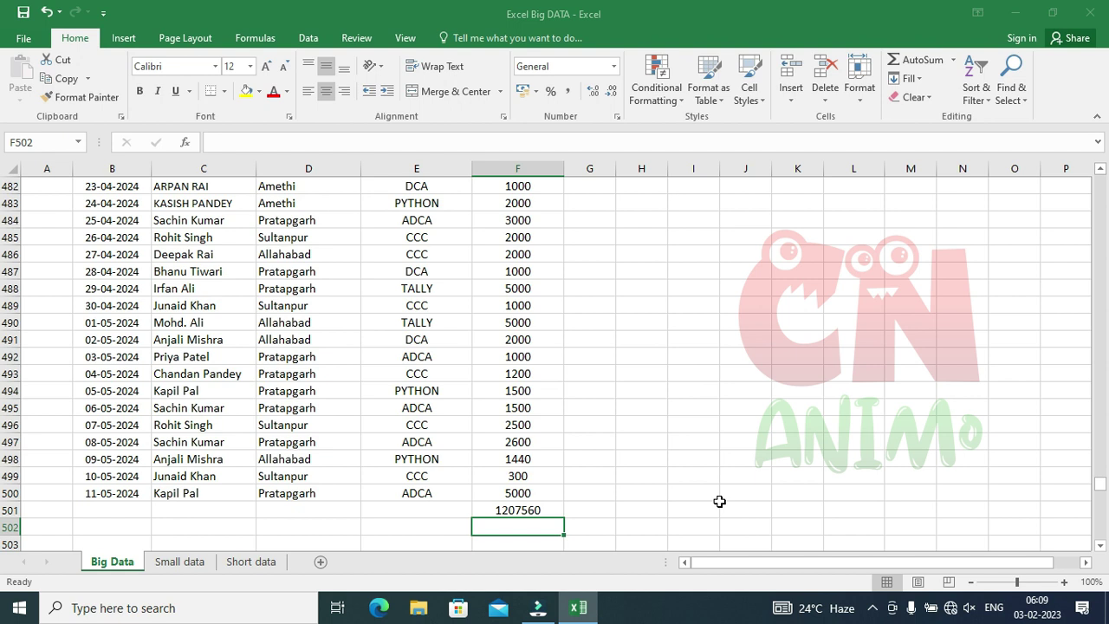
# Step: Replace the formula in F501 with =count(F4:F500) to count the fees without the header
pyautogui.click(544, 509)
pyautogui.write('=count')
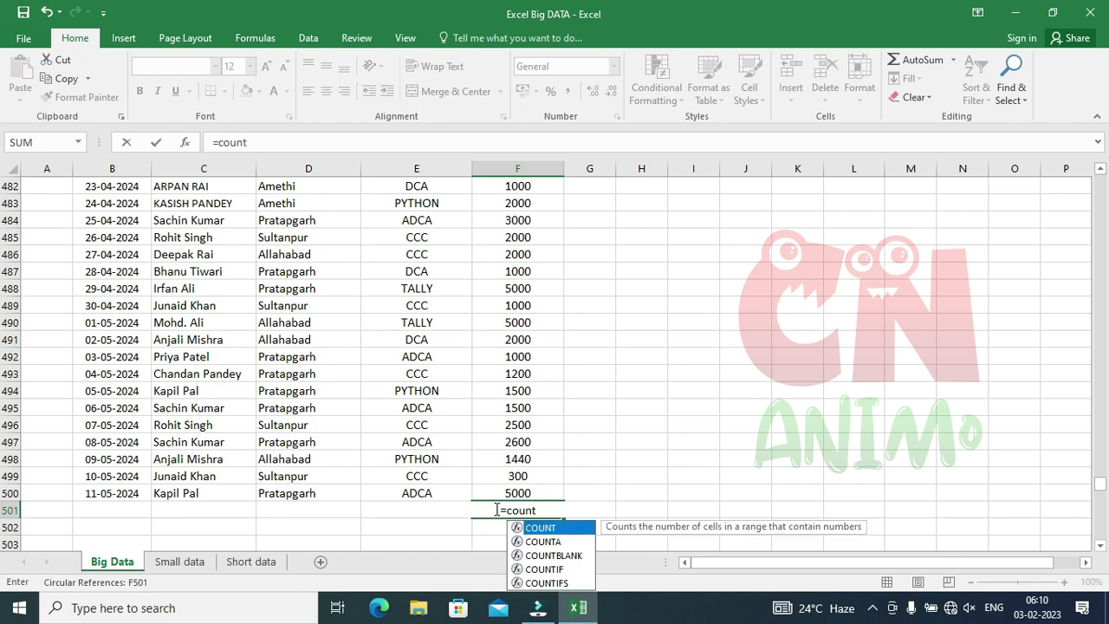
pyautogui.write('(')
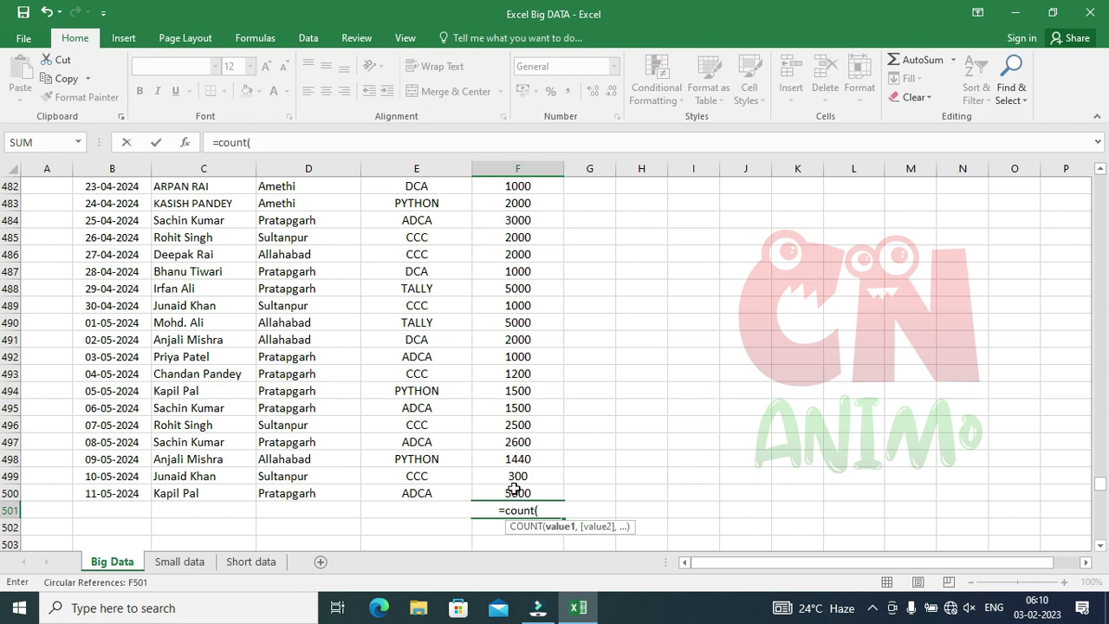
pyautogui.click(514, 491)
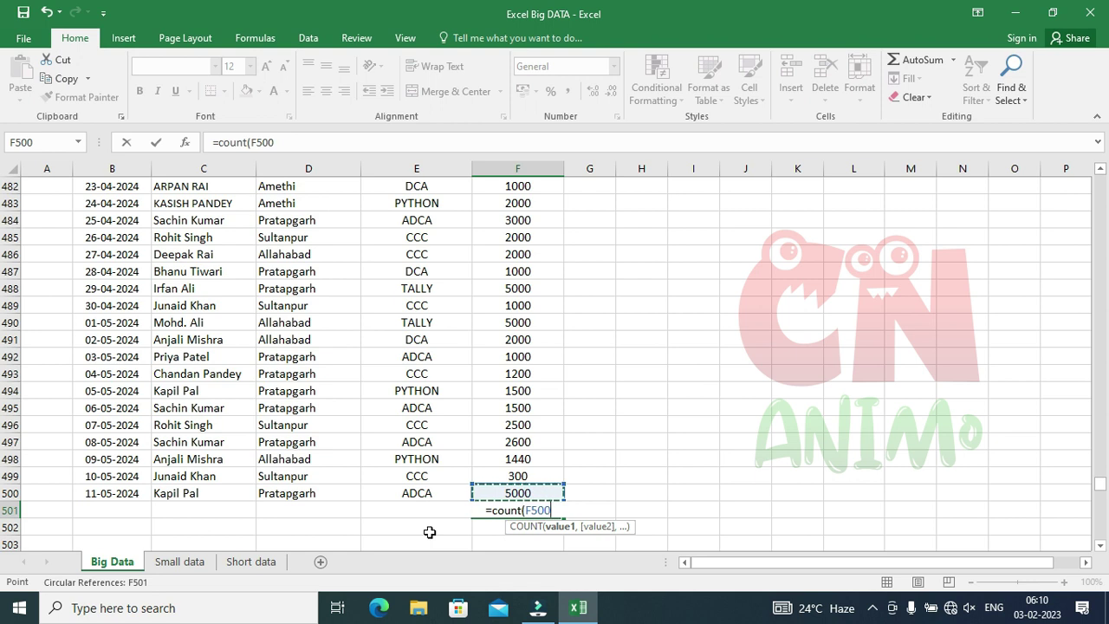
pyautogui.hotkey('ctrl', 'shift', 'Up')
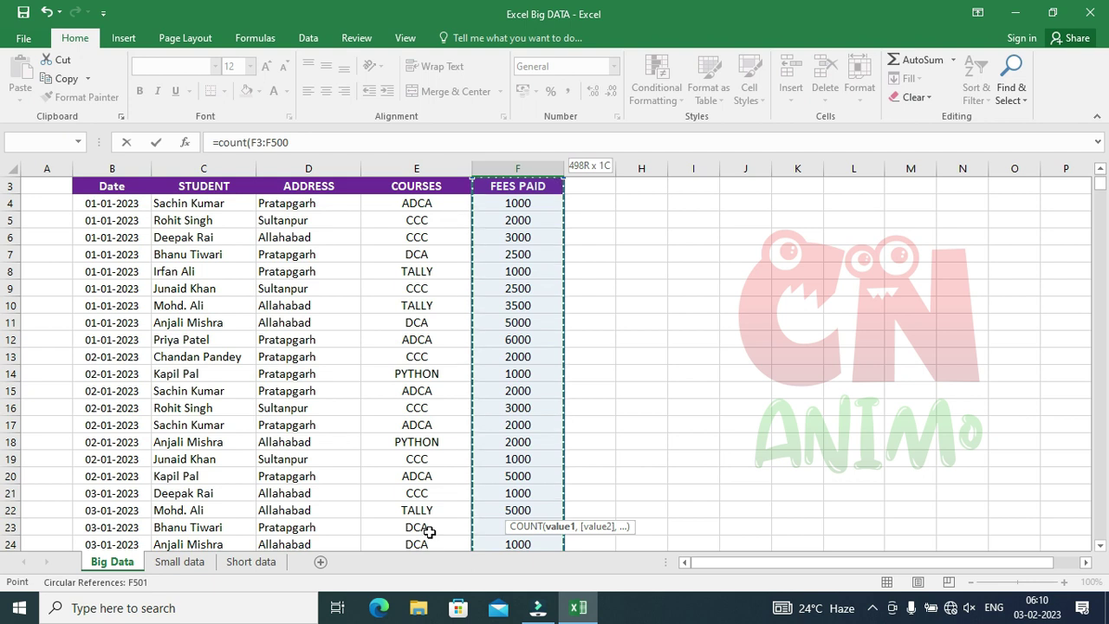
pyautogui.hotkey('shift', 'Down')
pyautogui.write(')')
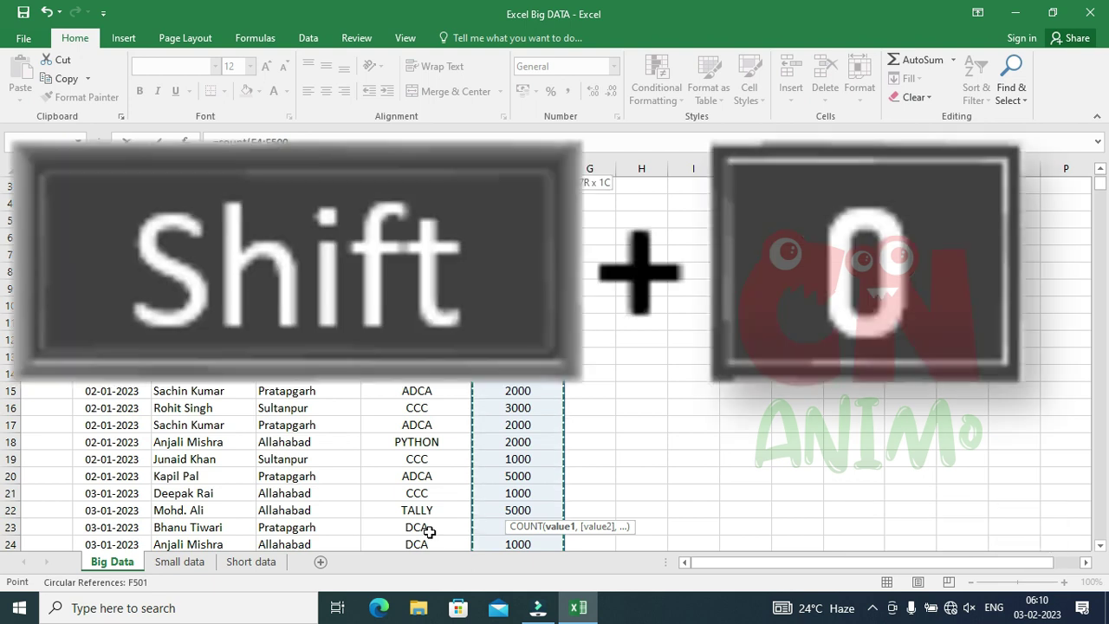
pyautogui.press('Return')
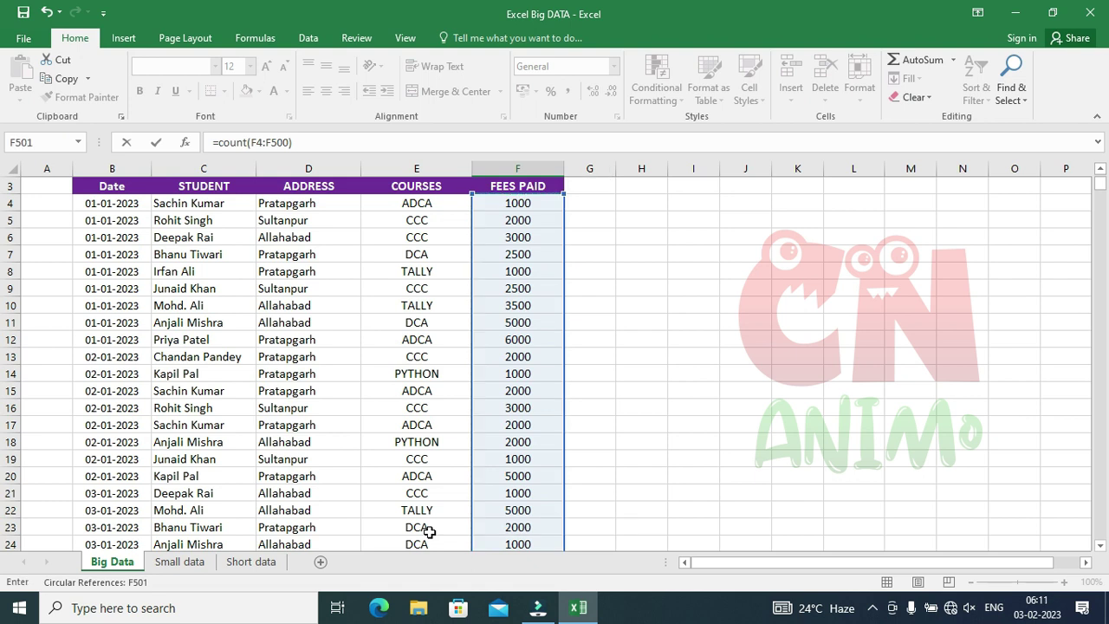
# Step: Clear the formula from F501 and switch to the Short data sheet
pyautogui.click(504, 510)
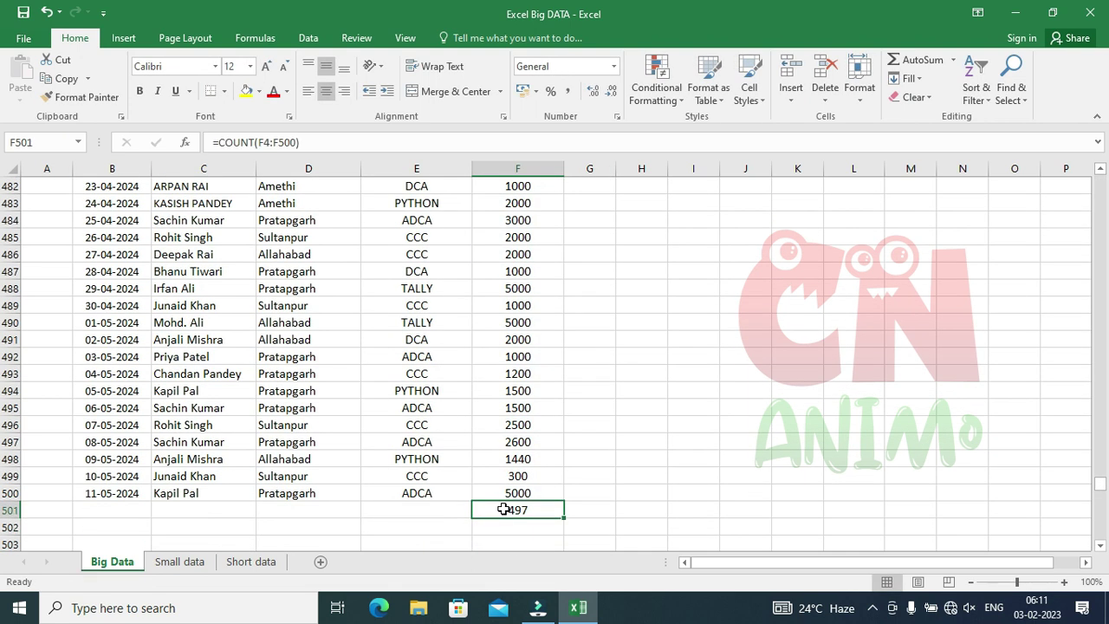
pyautogui.press('Delete')
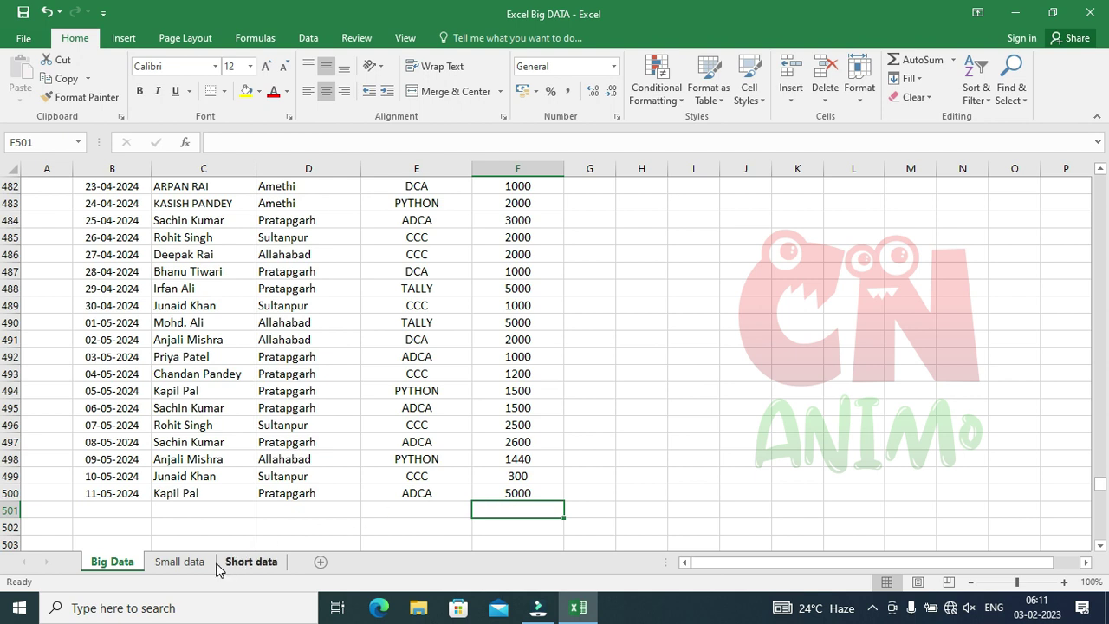
pyautogui.click(251, 561)
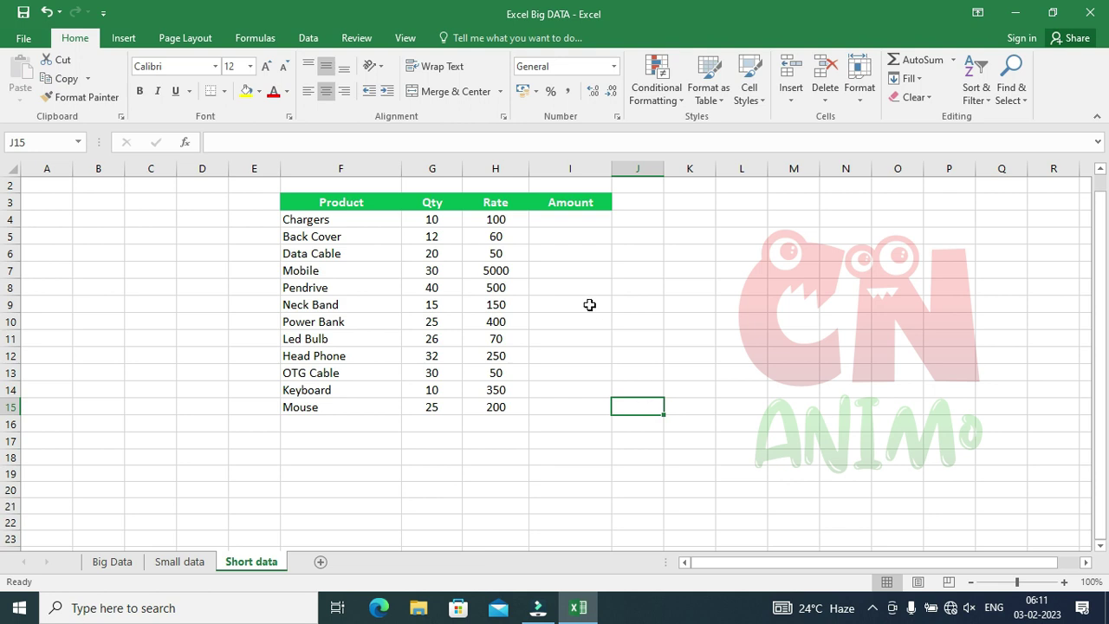
# Step: Enter =G4*H4 in I4 to multiply the Chargers quantity by its rate
pyautogui.click(566, 221)
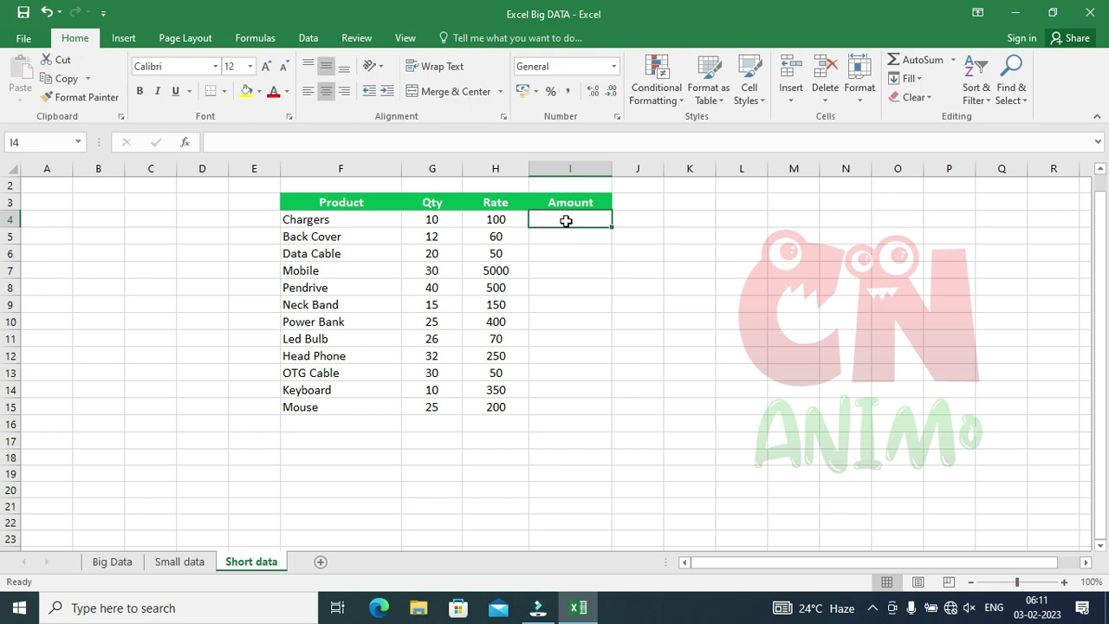
pyautogui.write('=')
pyautogui.click(441, 221)
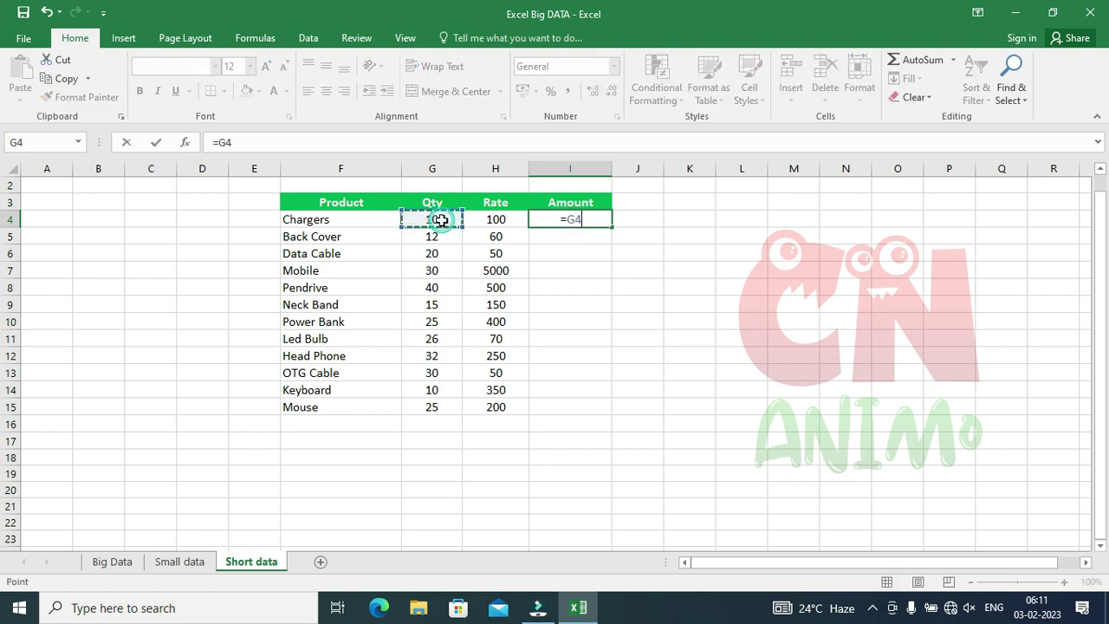
pyautogui.write('*')
pyautogui.click(497, 219)
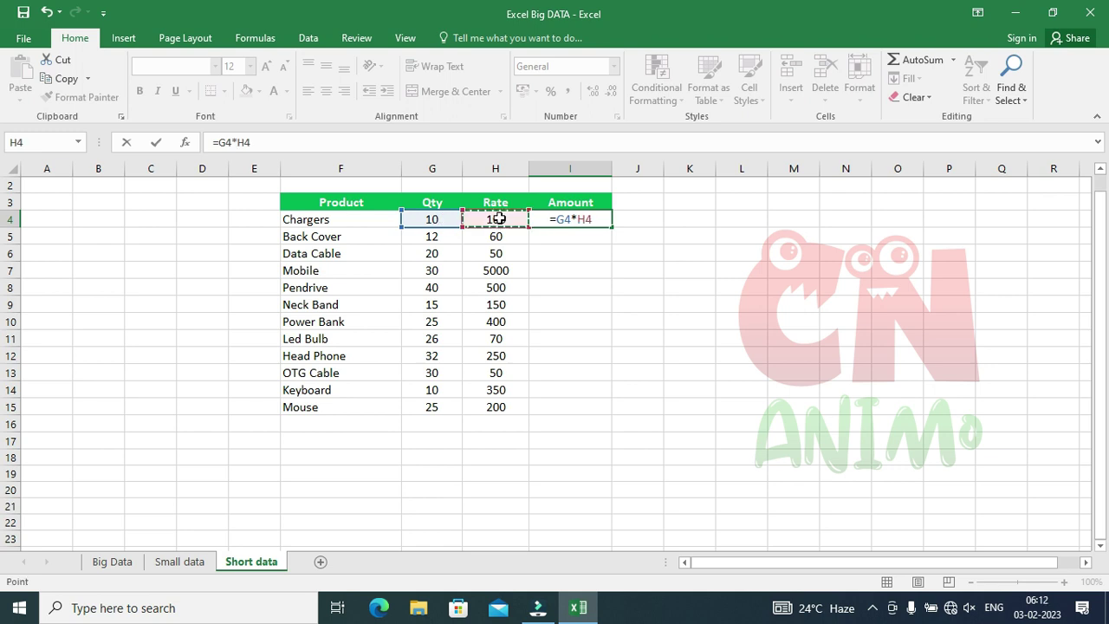
pyautogui.press('Return')
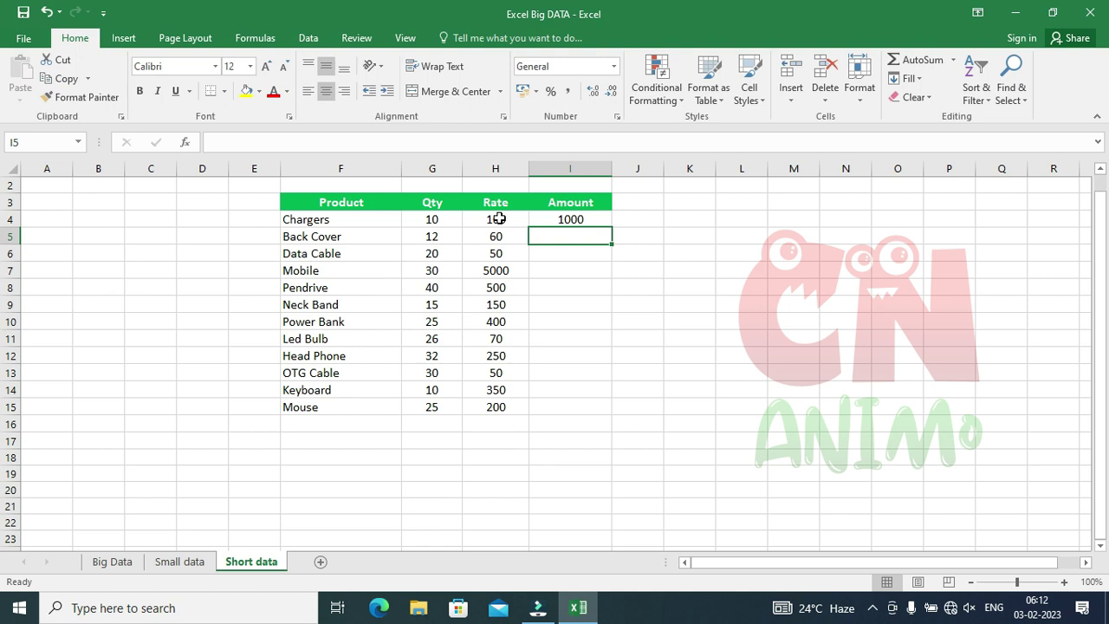
# Step: Copy the I4 formula down manually through I15, and clear the whole range I4:I15
pyautogui.click(570, 219)
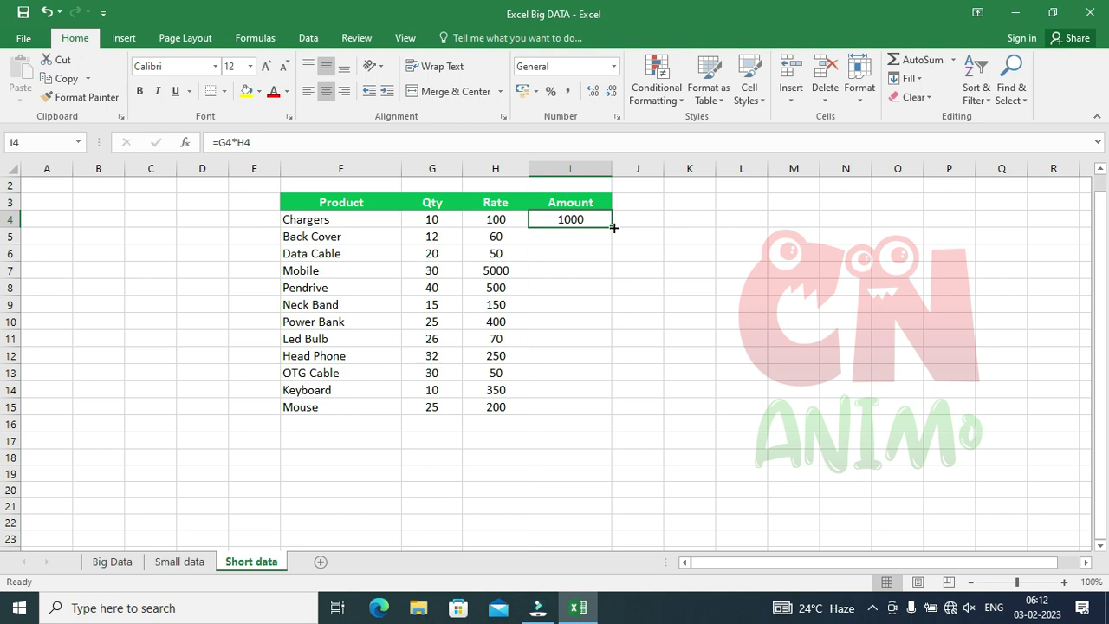
pyautogui.moveTo(614, 227); pyautogui.dragTo(601, 421)
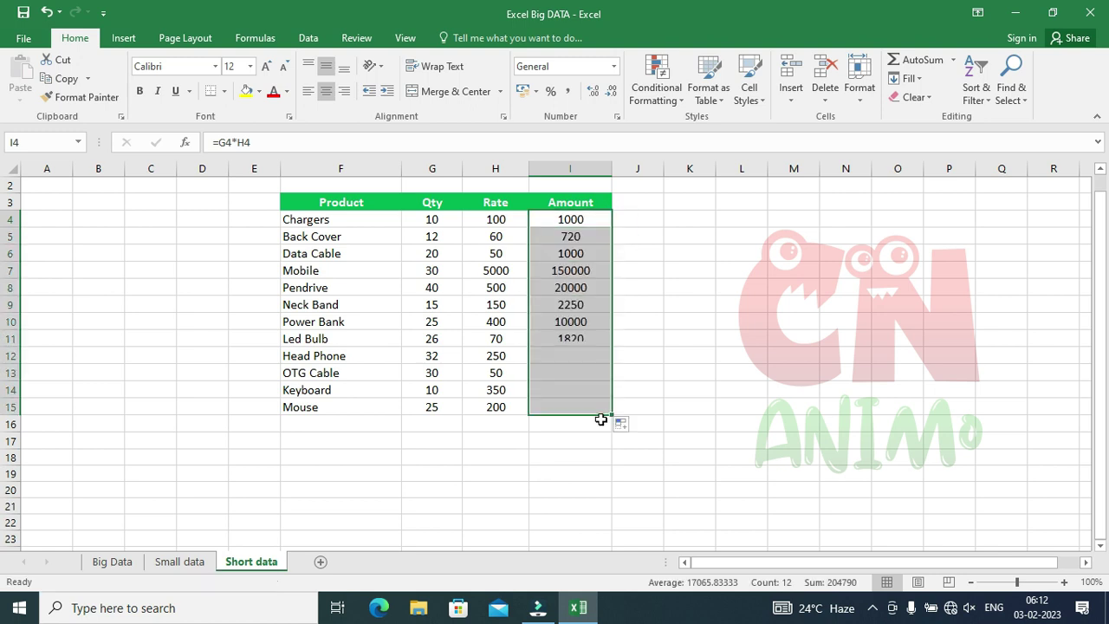
pyautogui.click(700, 407)
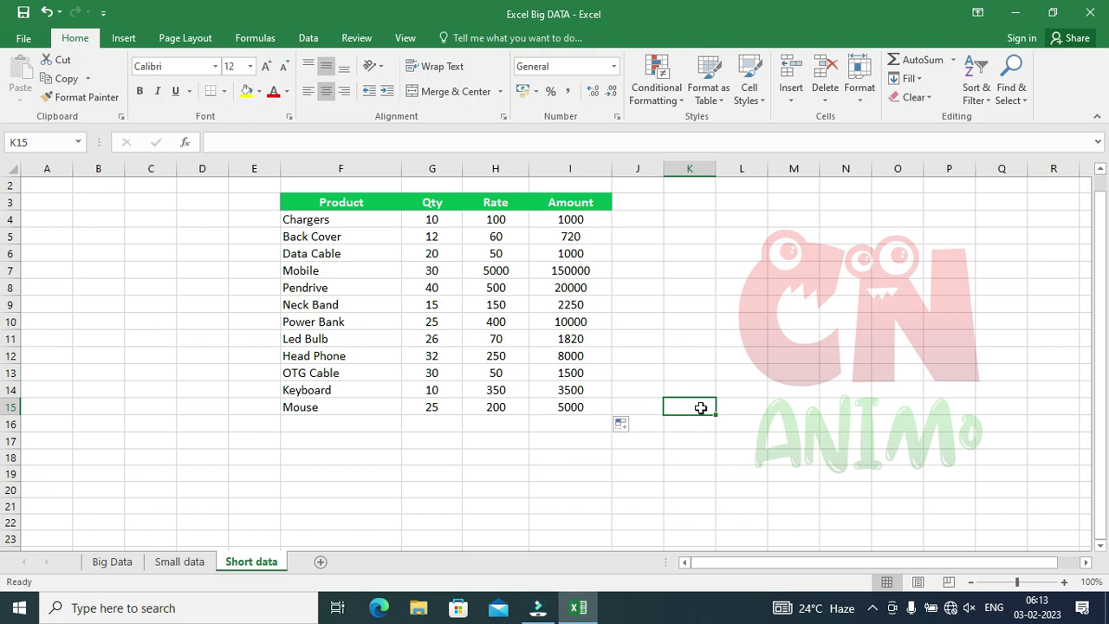
pyautogui.moveTo(570, 223); pyautogui.dragTo(572, 409)
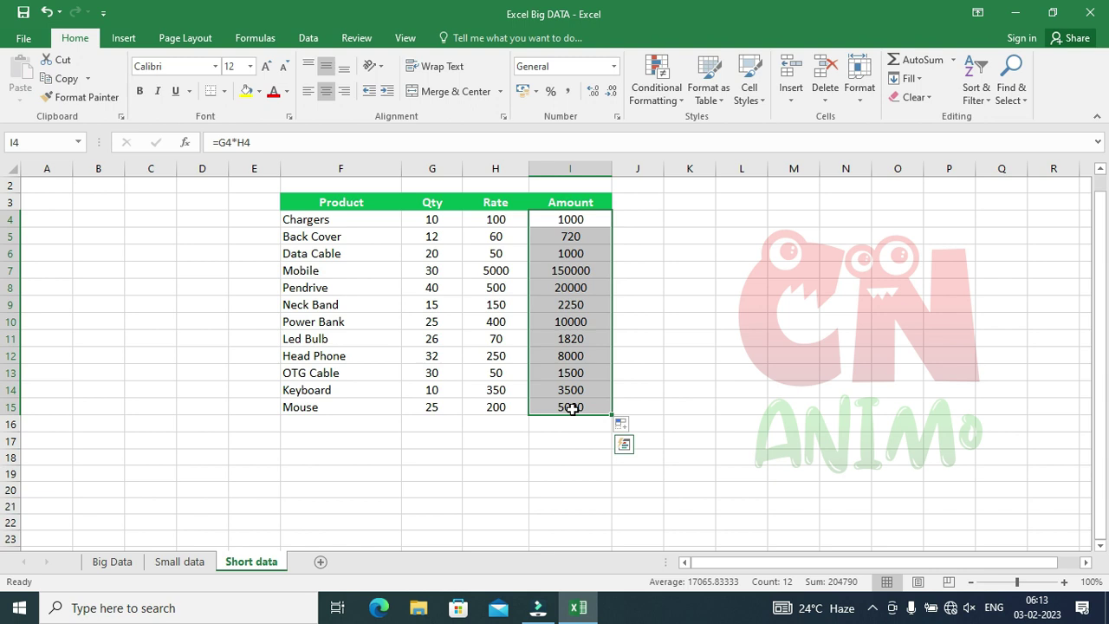
pyautogui.press('Delete')
# Step: Enter =G4*H4 in the empty cell I4 and auto-fill it down the Amount column to I15
pyautogui.click(564, 218)
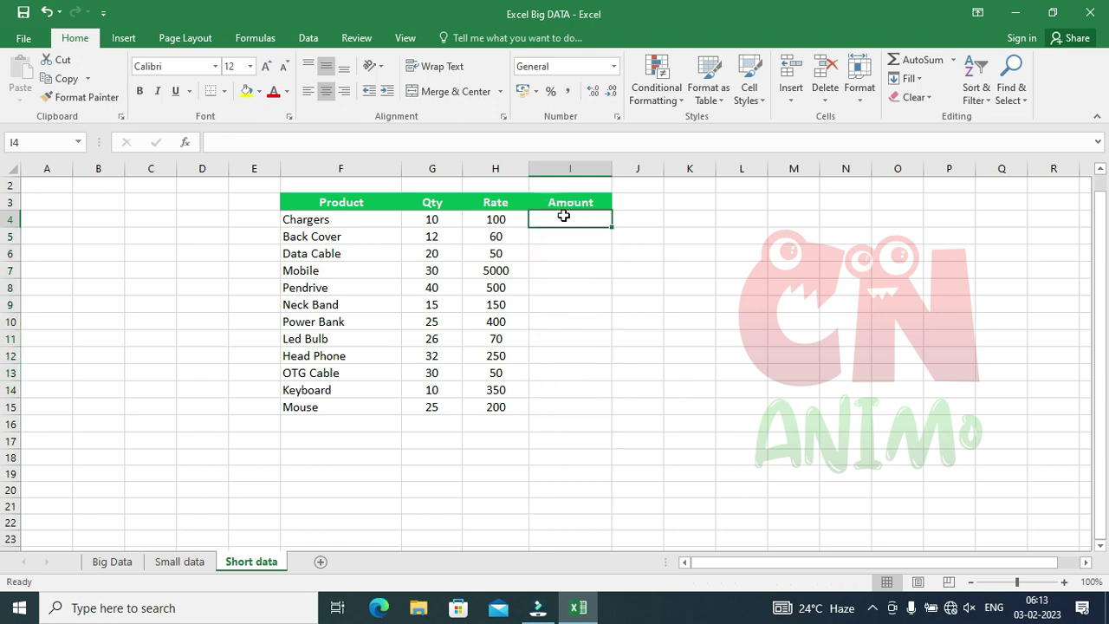
pyautogui.write('=')
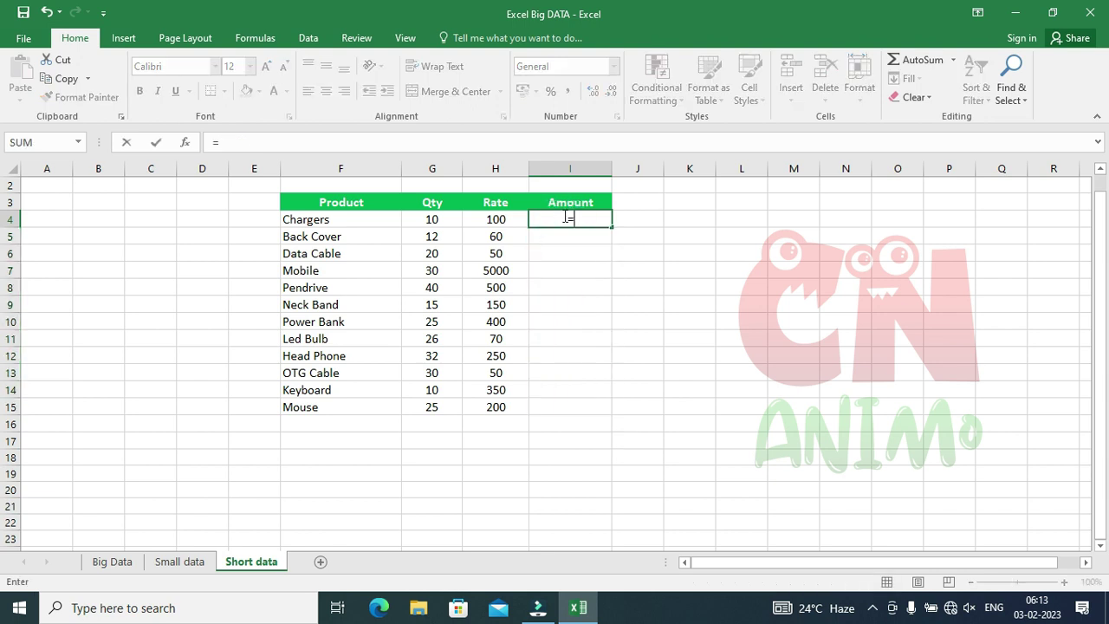
pyautogui.click(431, 221)
pyautogui.write('*')
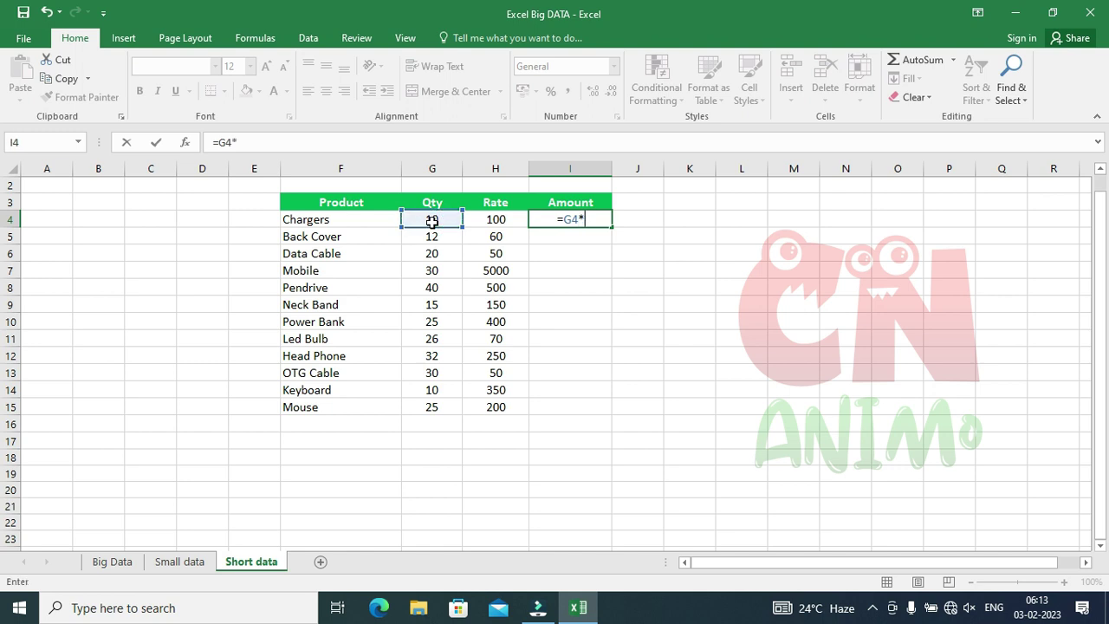
pyautogui.click(490, 219)
pyautogui.press('Return')
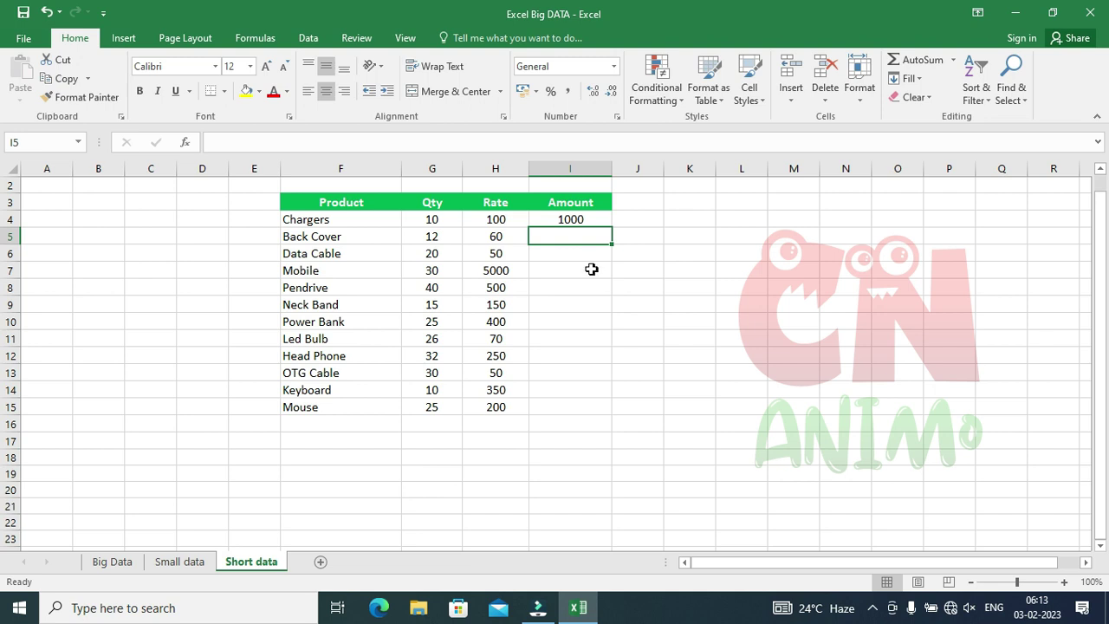
pyautogui.click(552, 219)
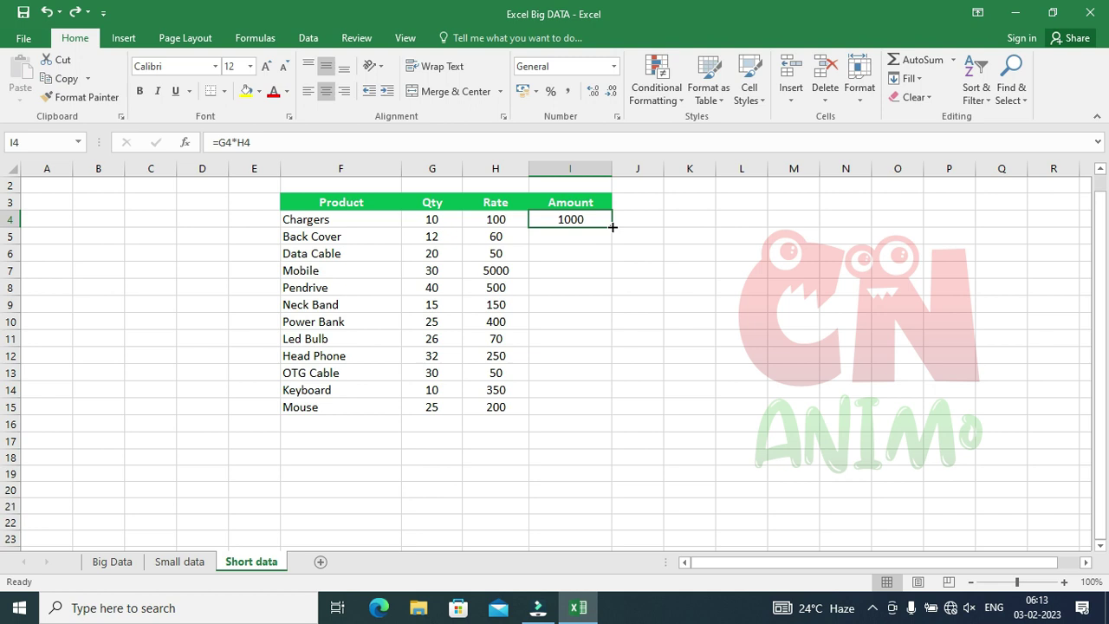
pyautogui.doubleClick(611, 226)
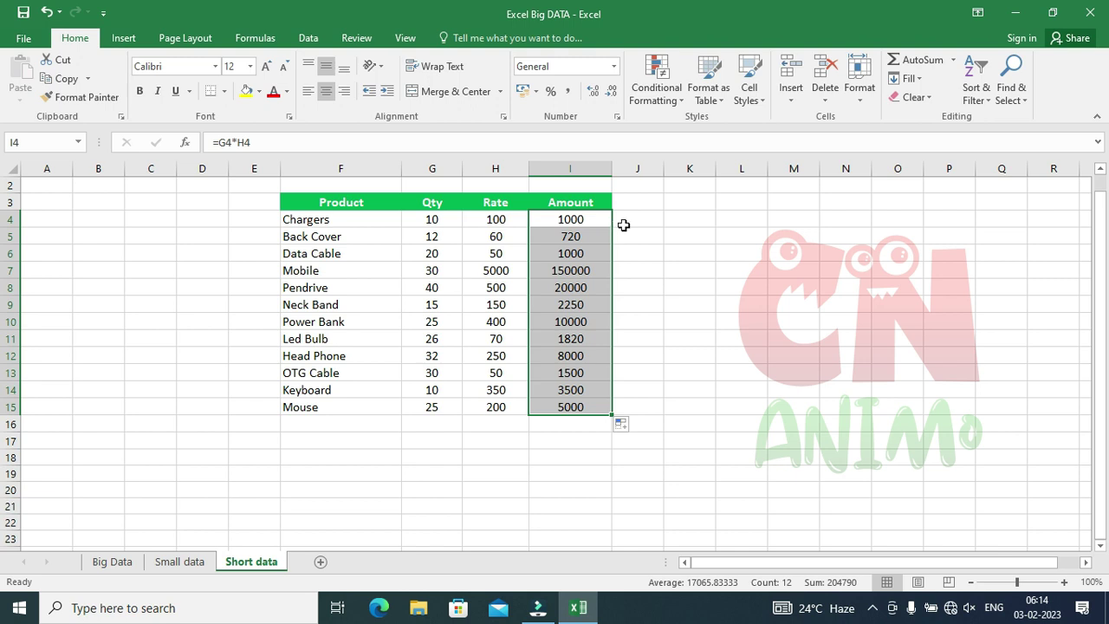
# Step: Enter =PRODUCT(G4:H4) in J4, keeping that cell selected, and auto-fill it down to J15
pyautogui.click(647, 217)
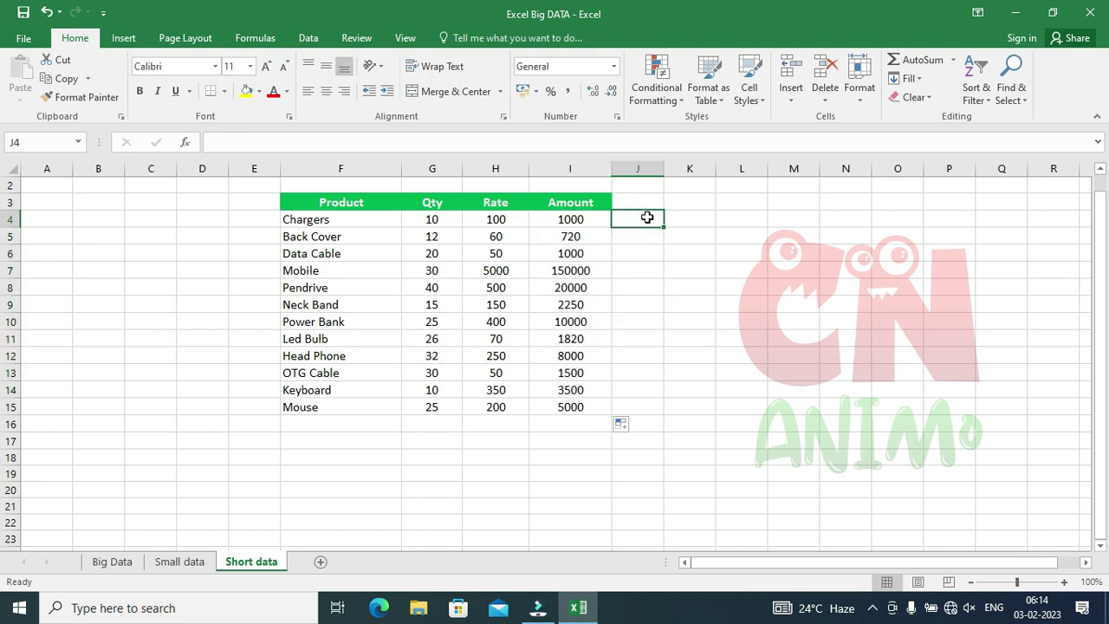
pyautogui.write('=')
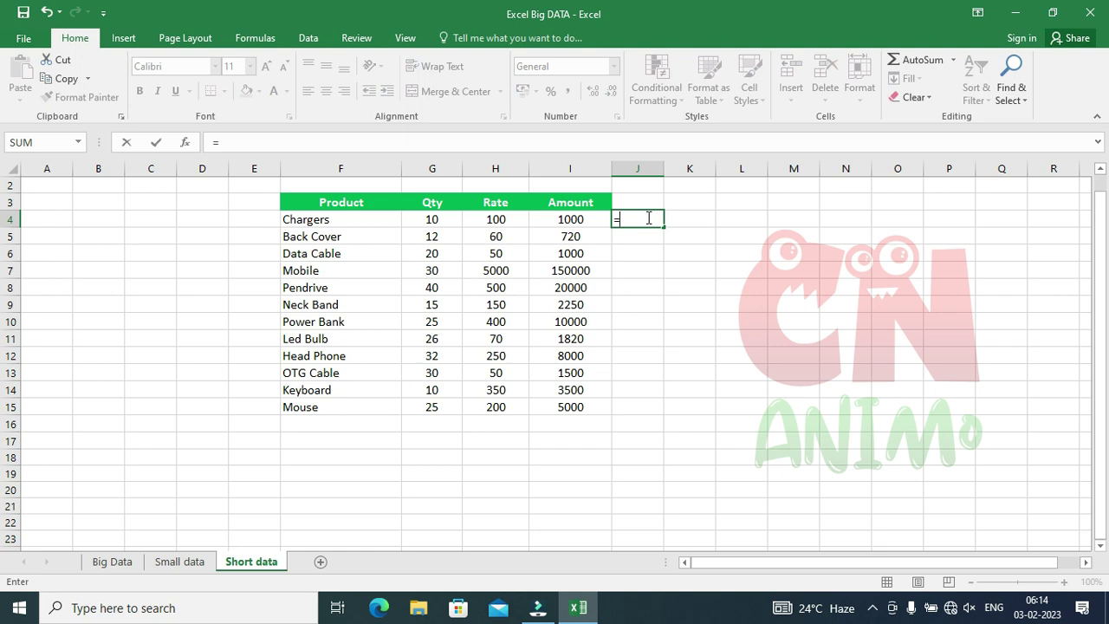
pyautogui.write('prod')
pyautogui.press('Tab')
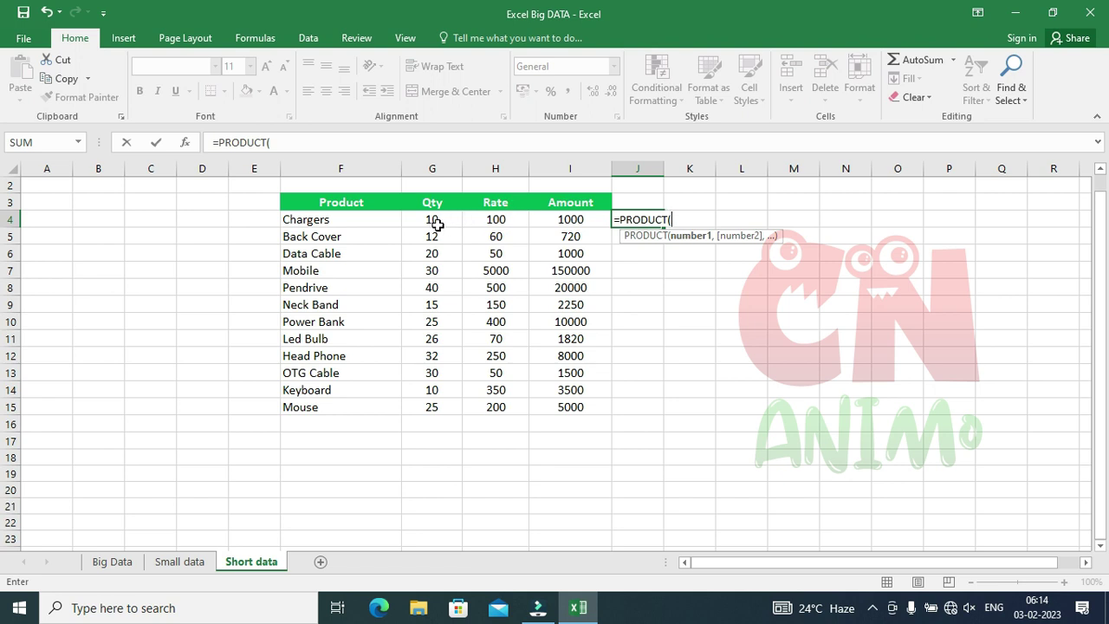
pyautogui.moveTo(433, 220); pyautogui.dragTo(506, 227)
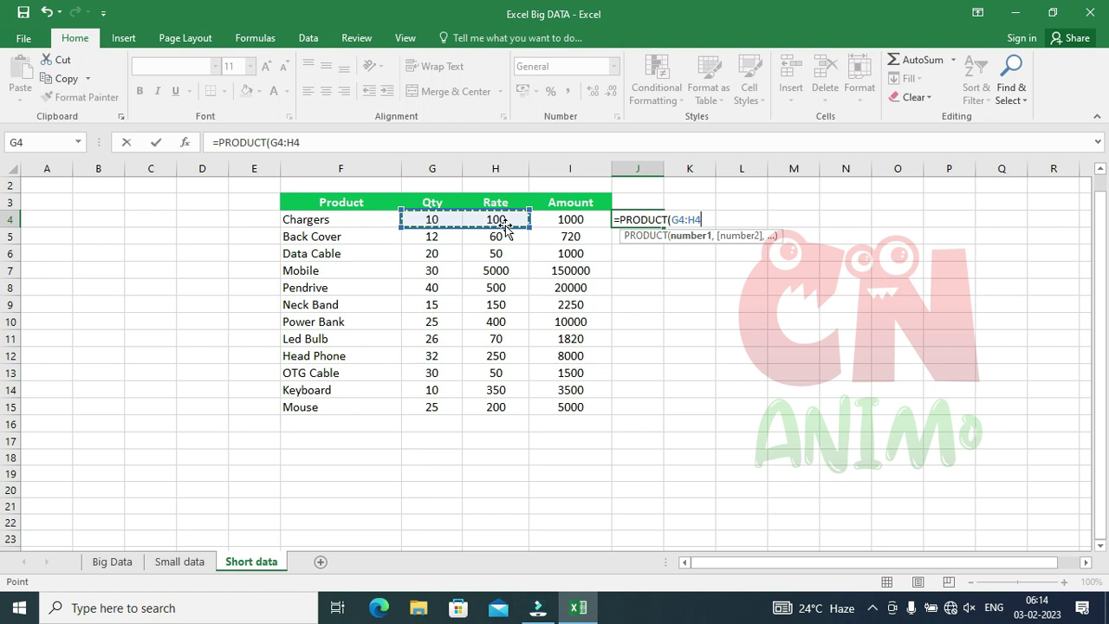
pyautogui.write(')')
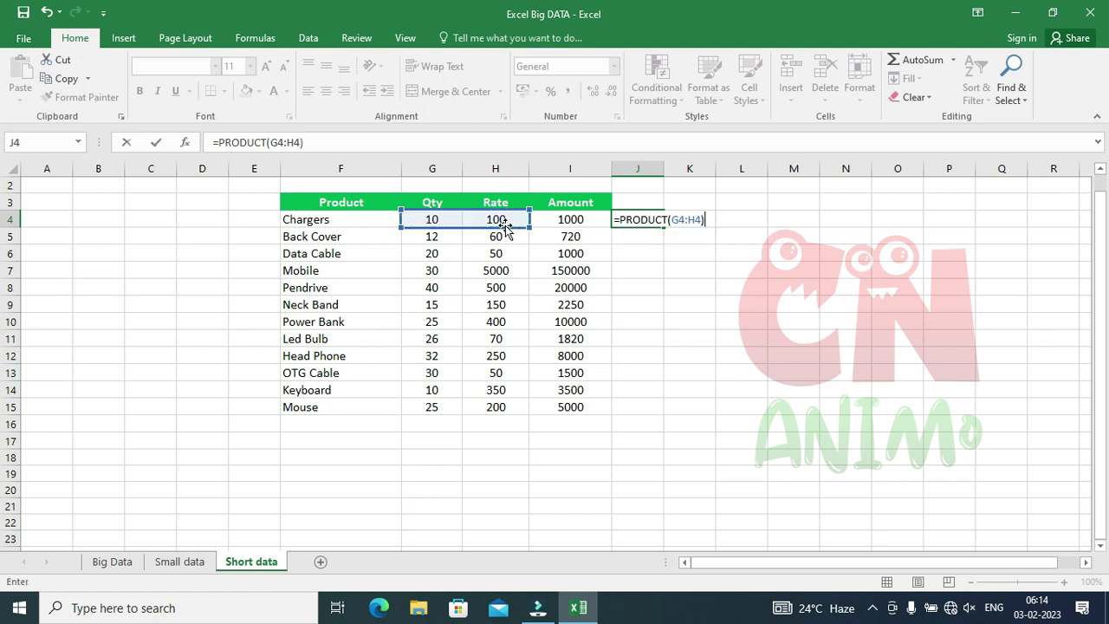
pyautogui.hotkey('ctrl', 'Return')
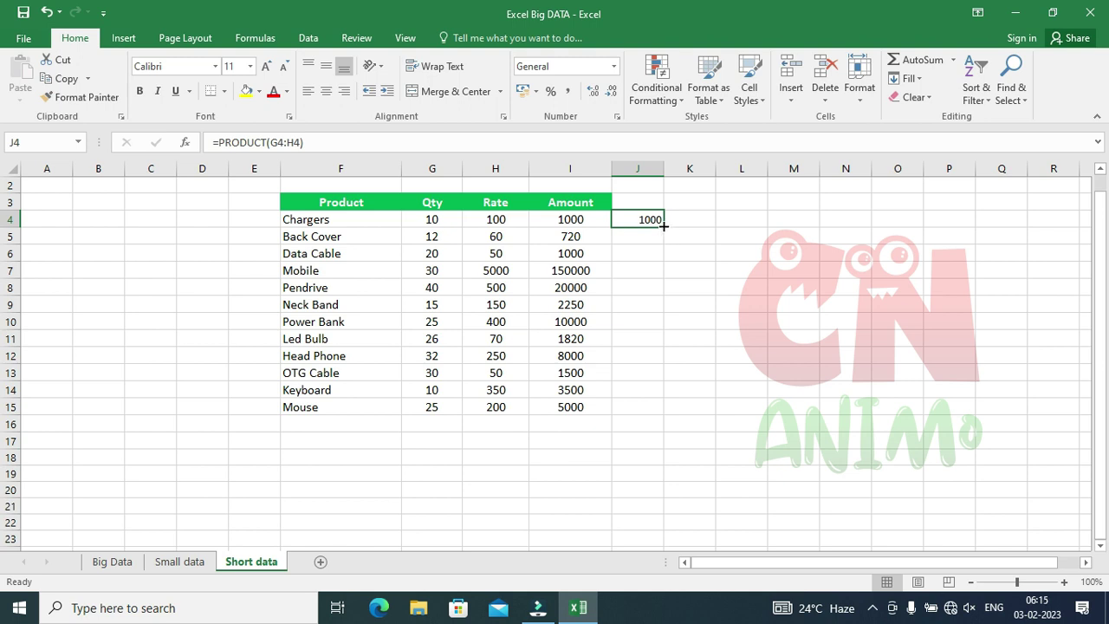
pyautogui.doubleClick(663, 225)
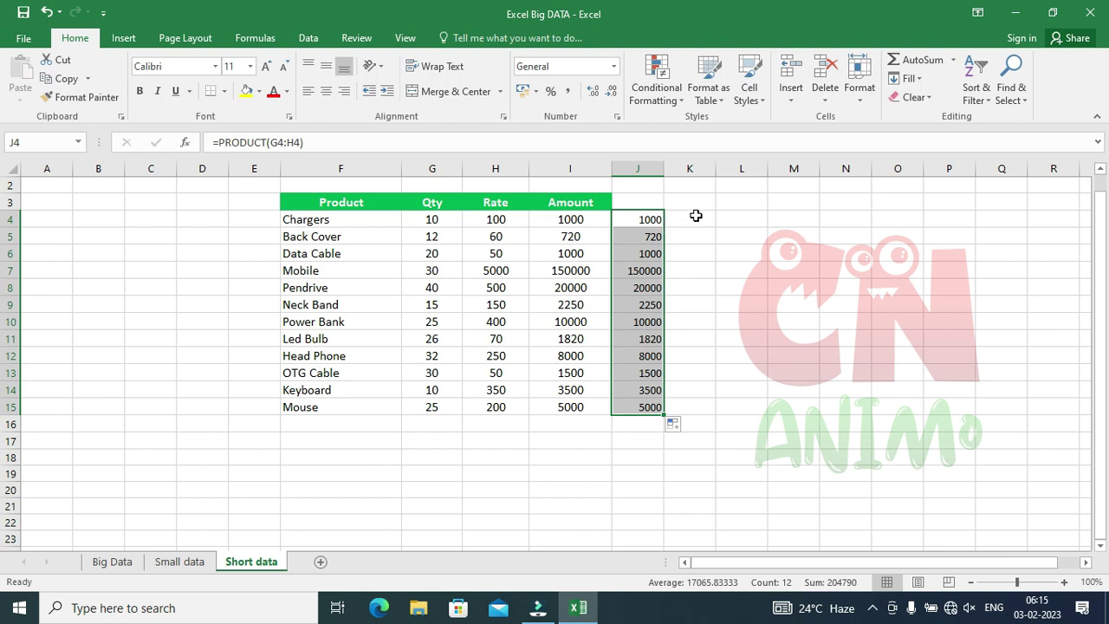
pyautogui.click(696, 215)
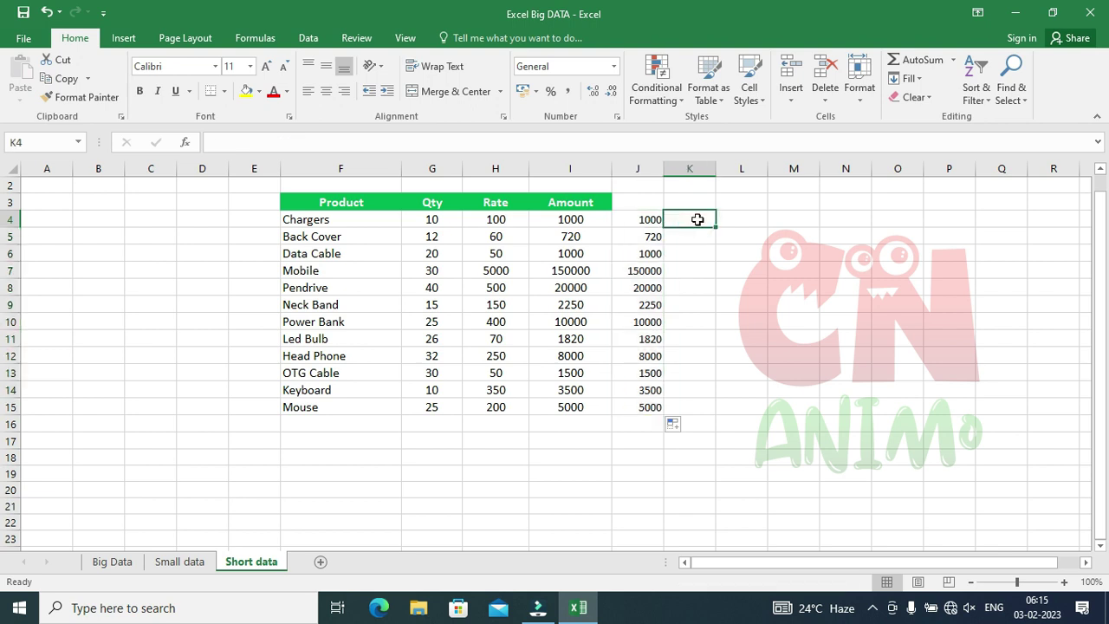
# Step: Number the products under an SN heading in E3, entering 1 and 2 in E4:E5 and auto-filling the series to E15
pyautogui.click(248, 196)
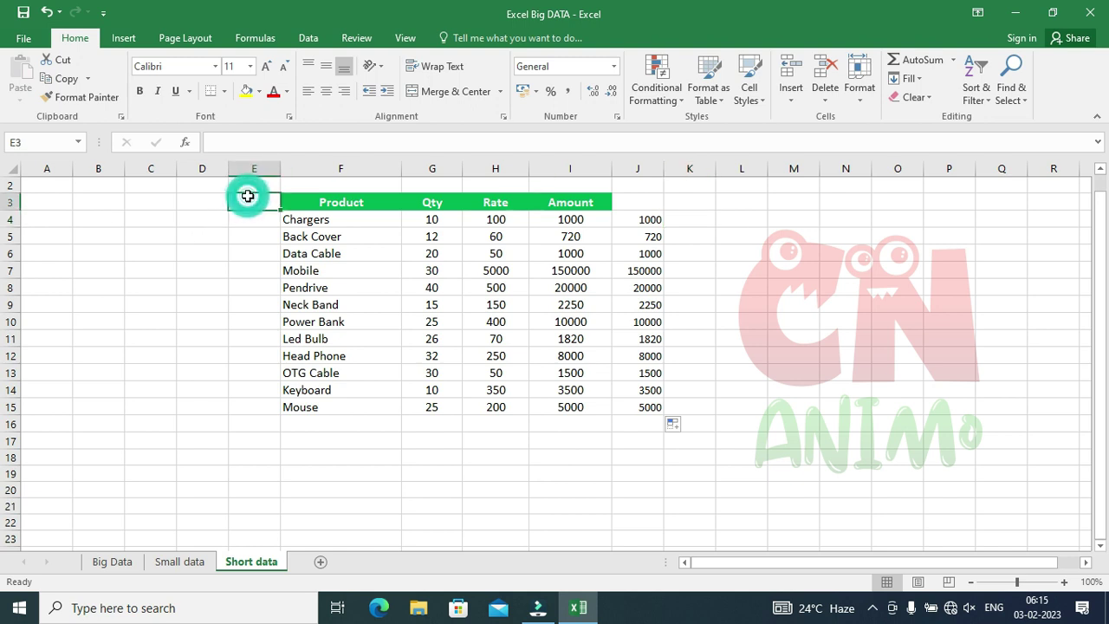
pyautogui.write('SN')
pyautogui.press('Return')
pyautogui.write('1')
pyautogui.press('Return')
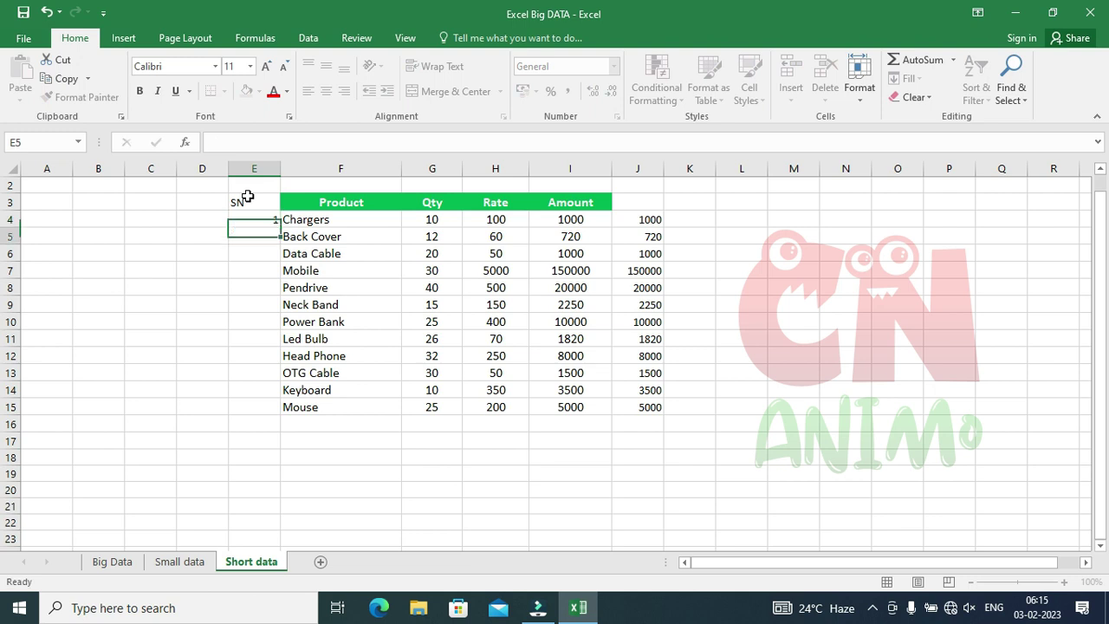
pyautogui.write('2')
pyautogui.press('Return')
pyautogui.moveTo(245, 218); pyautogui.dragTo(246, 233)
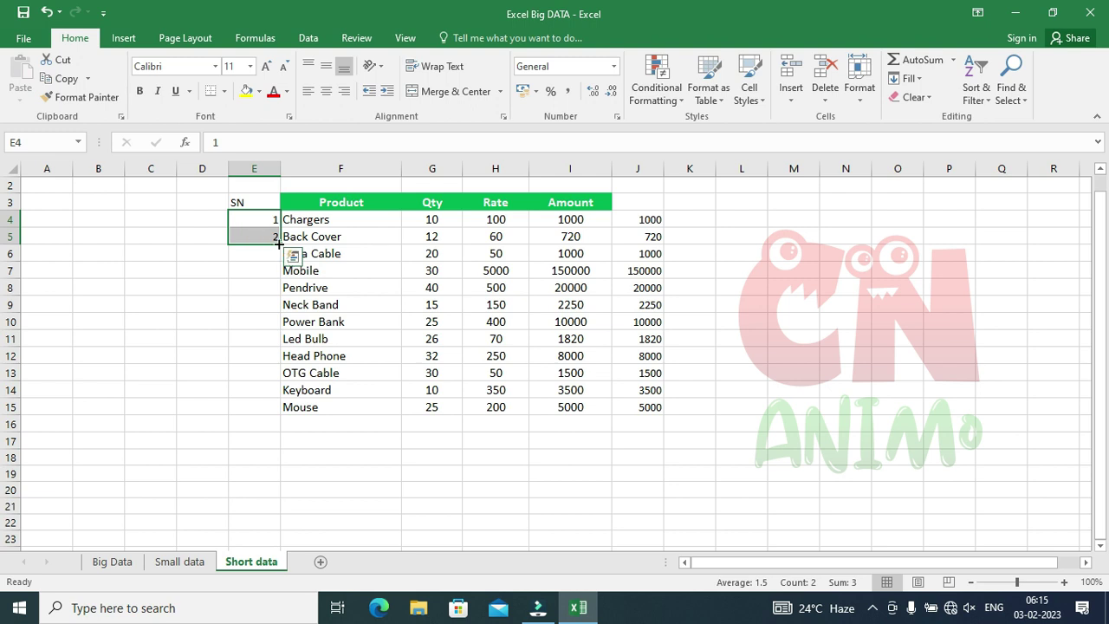
pyautogui.doubleClick(279, 245)
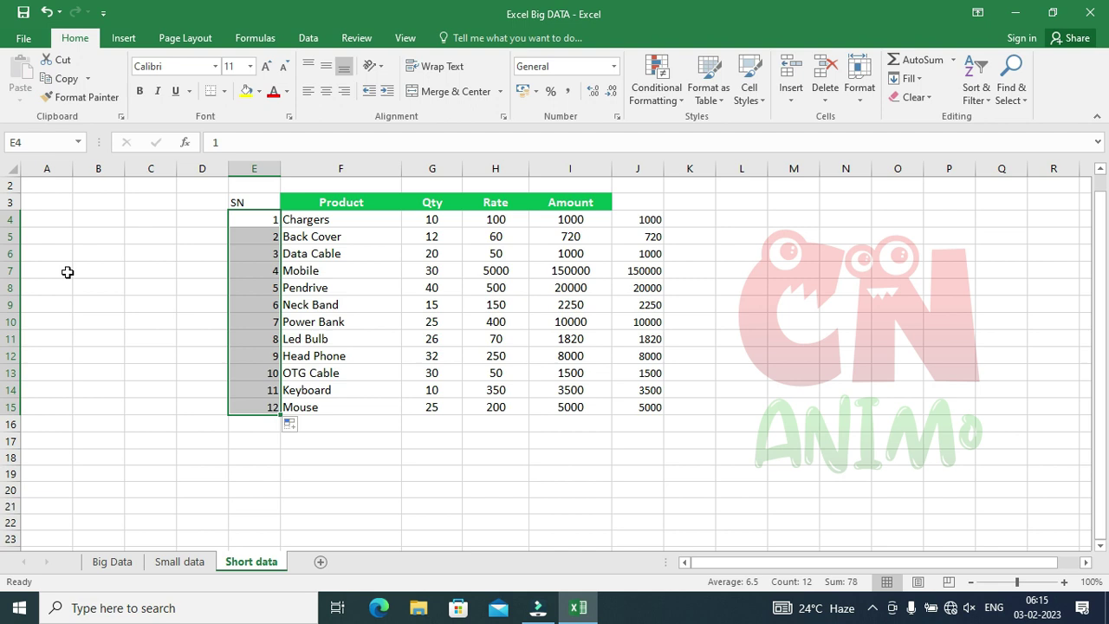